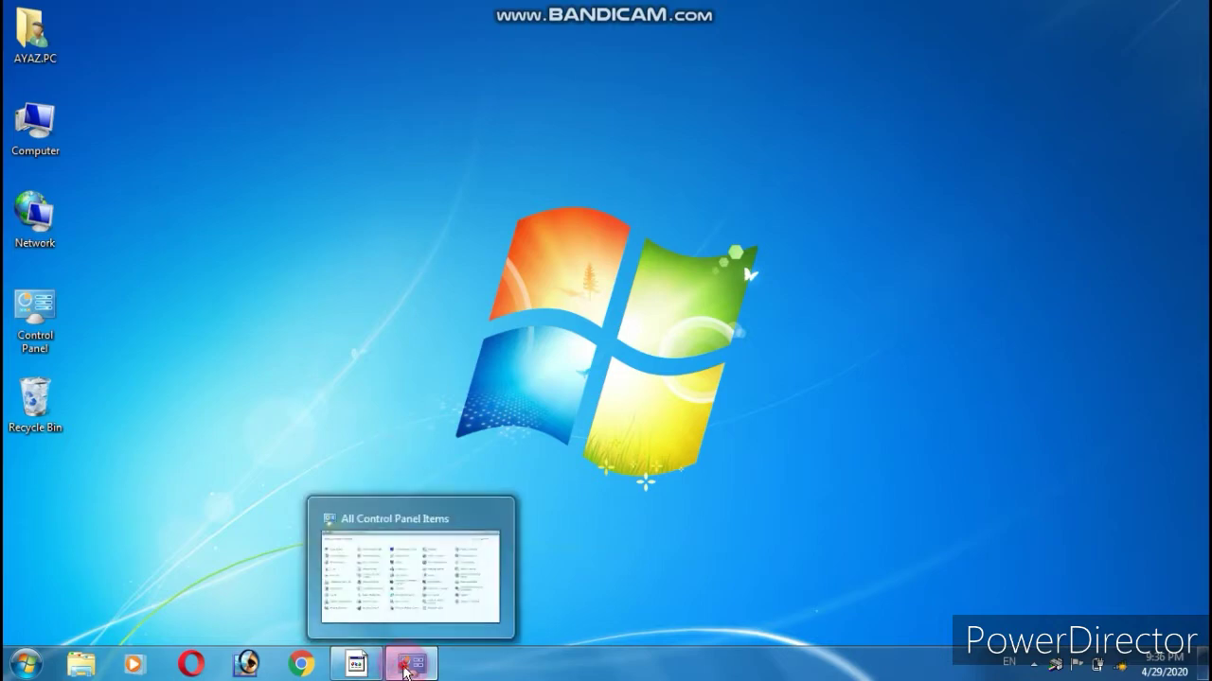
- Open the desktop icon settings from the Personalization page of Control Panel
{"action": "left_click", "coordinate": [407, 662]}
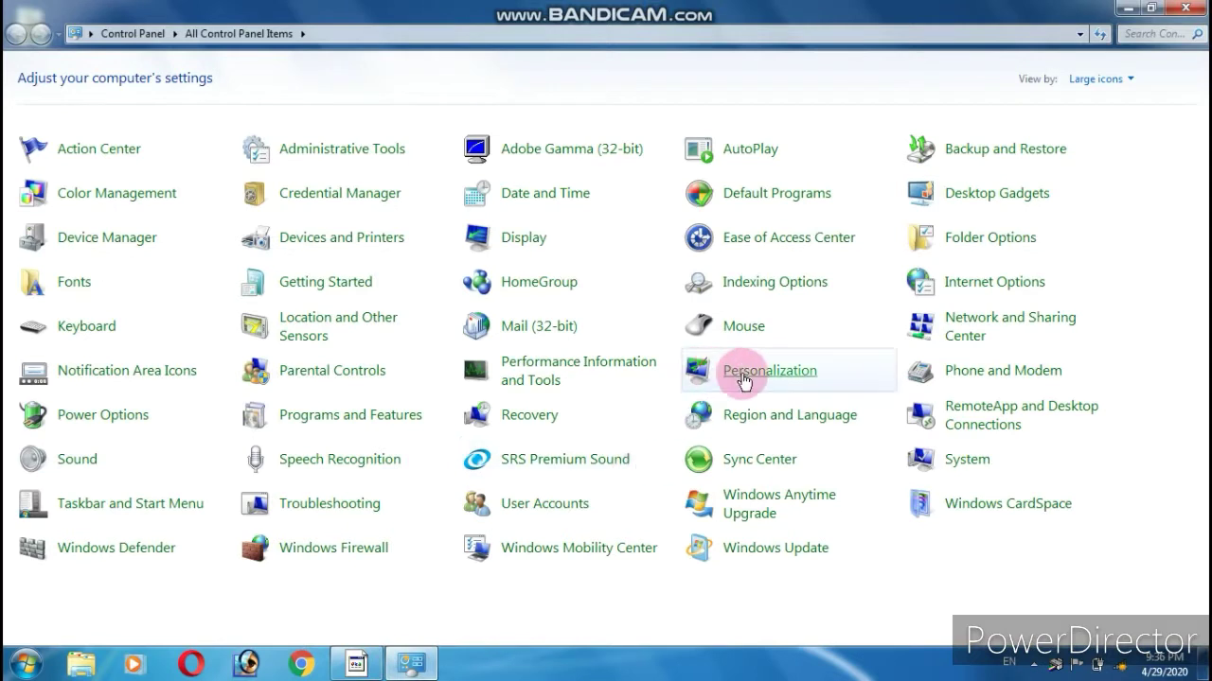
{"action": "left_click", "coordinate": [771, 383]}
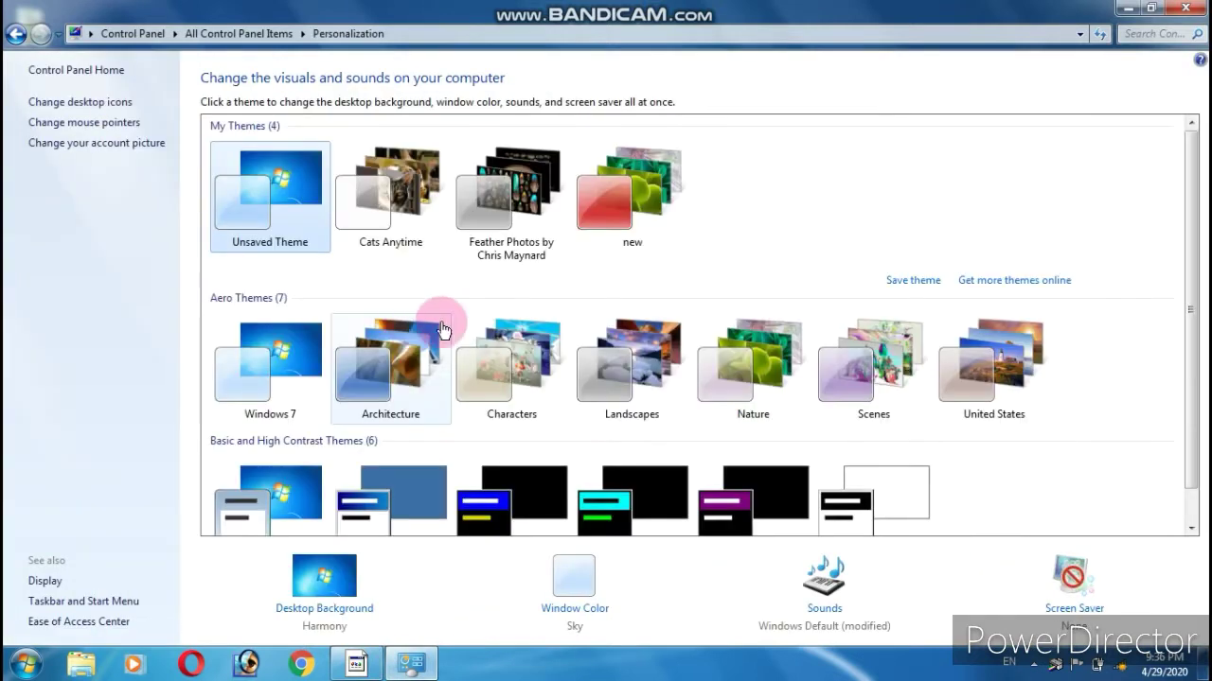
{"action": "left_click", "coordinate": [97, 107]}
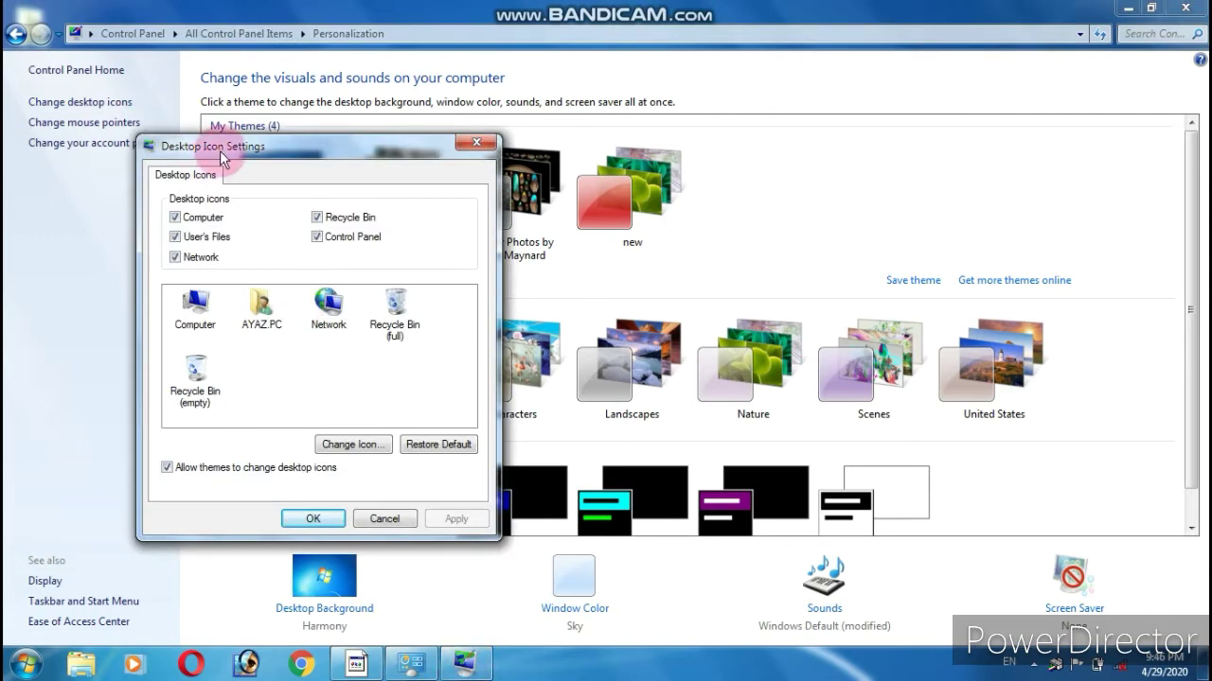
{"action": "left_click_drag", "start_coordinate": [235, 154], "coordinate": [315, 156]}
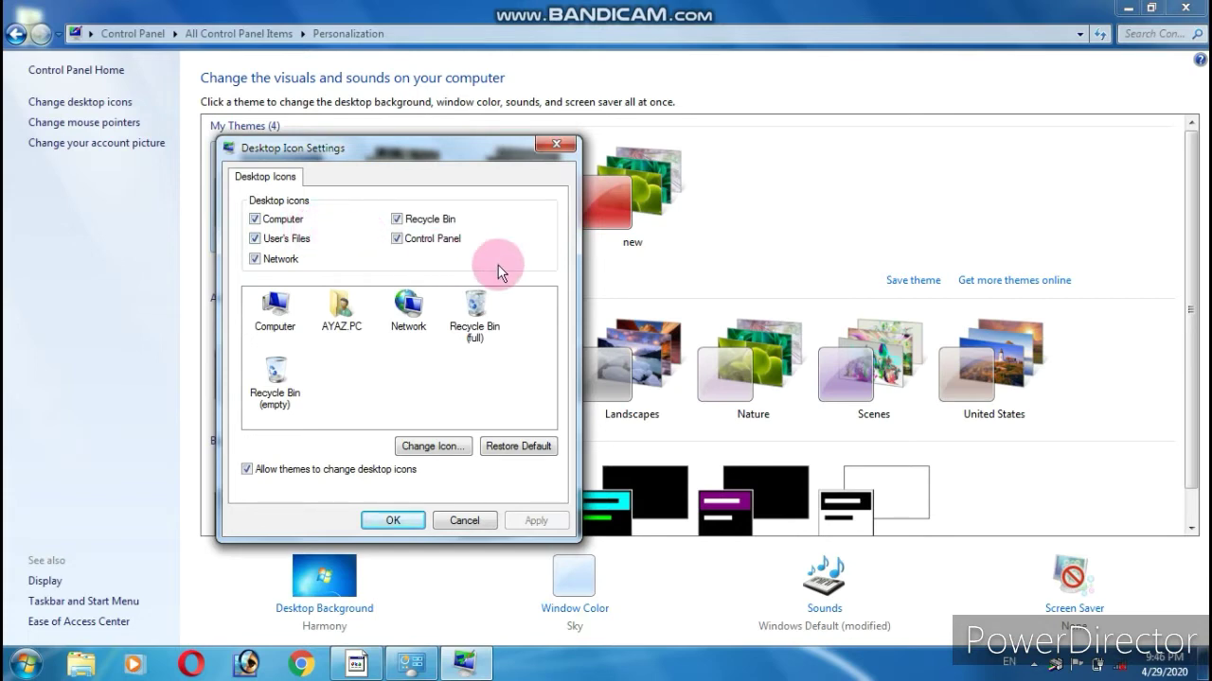
- Minimize the Personalization window, cancel the desktop icon settings and look over the icons on the desktop
{"action": "left_click", "coordinate": [1124, 8]}
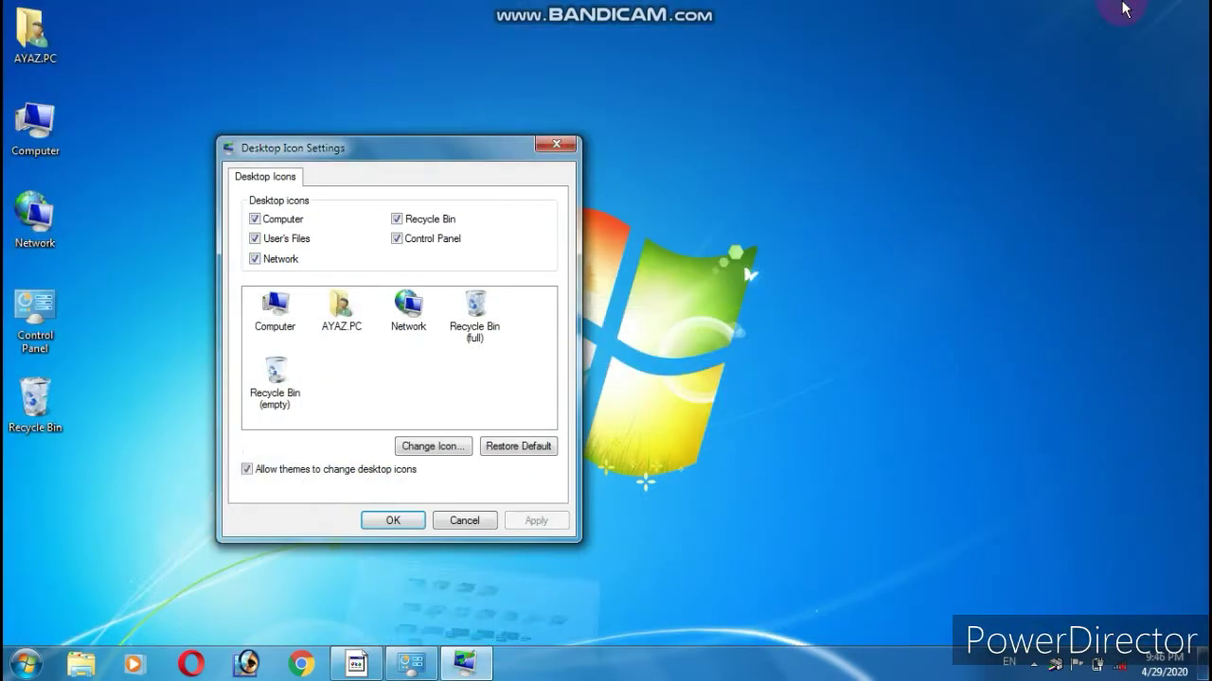
{"action": "left_click", "coordinate": [464, 521]}
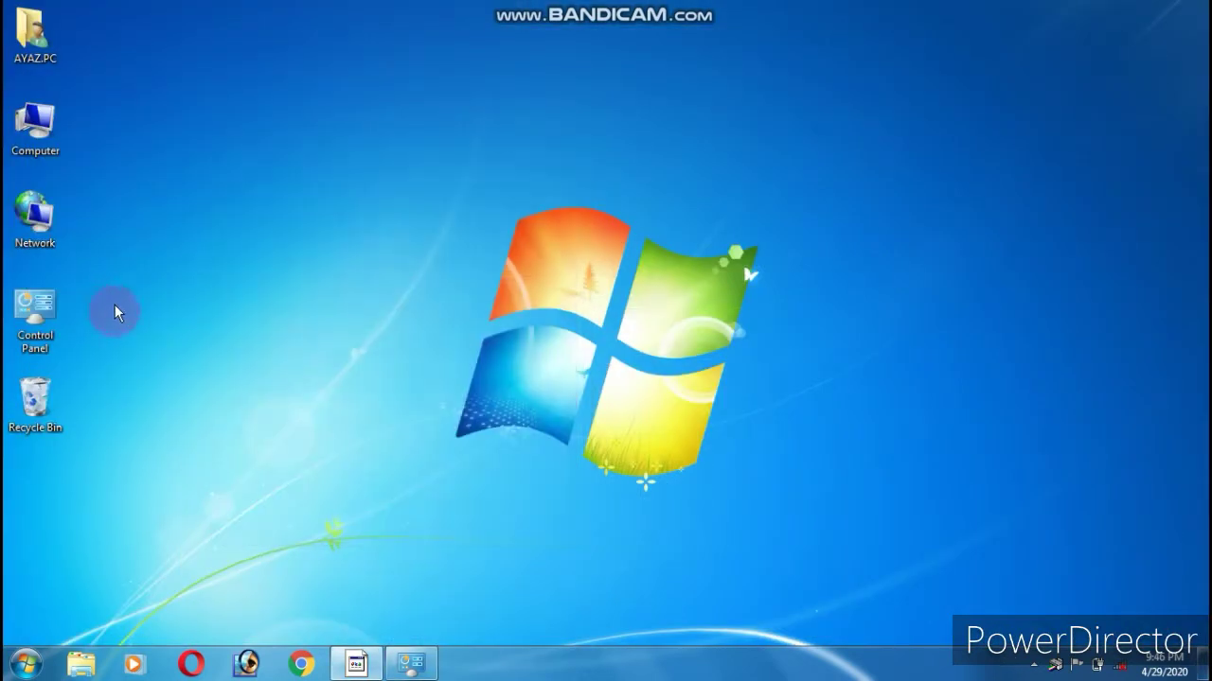
{"action": "left_click", "coordinate": [35, 36]}
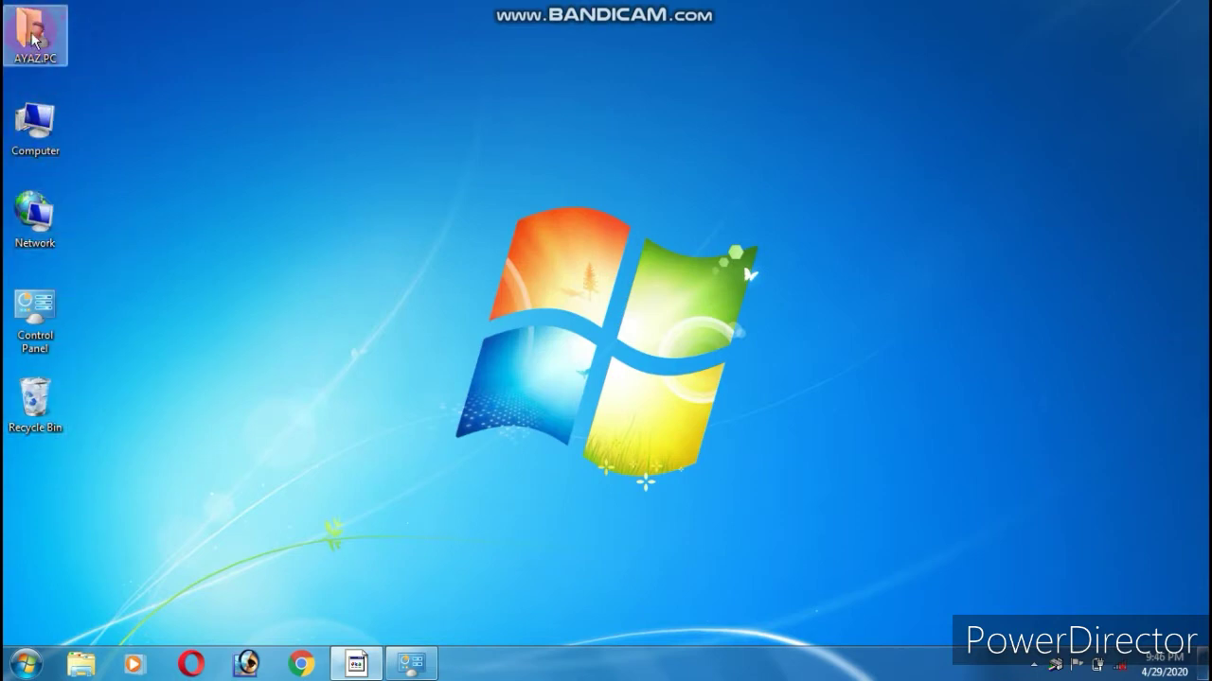
{"action": "left_click", "coordinate": [31, 483]}
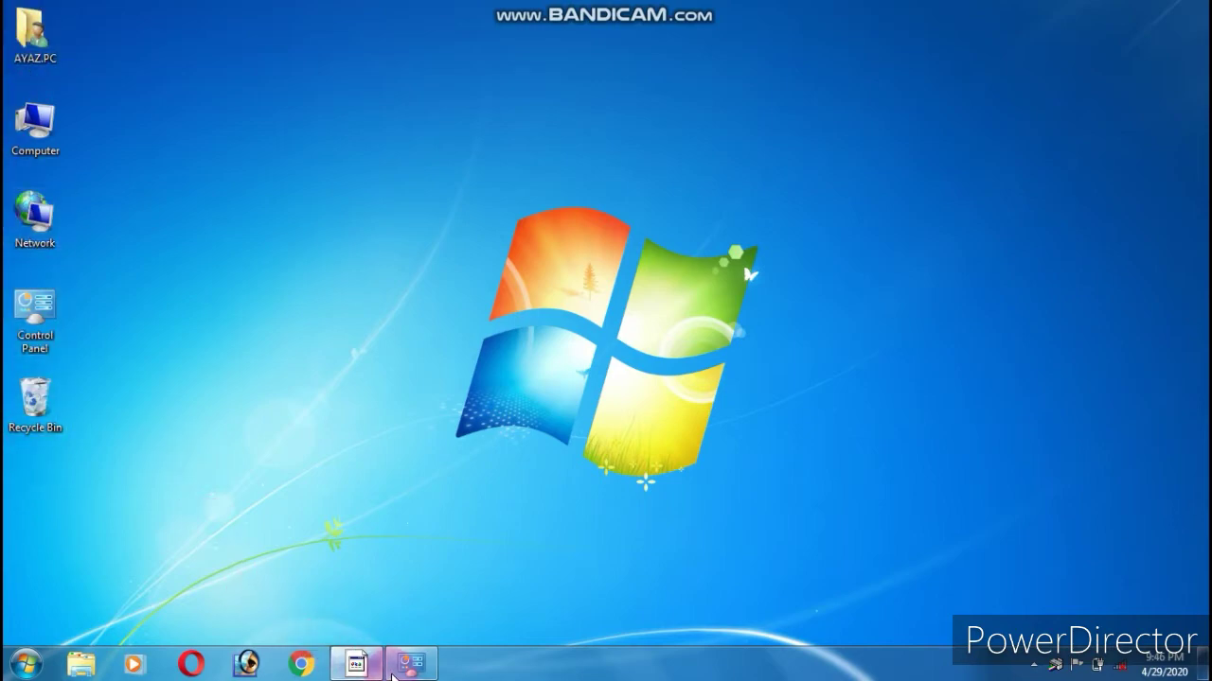
- Turn off the Computer, User's Files, Network, Recycle Bin and Control Panel desktop icons, apply the change and view the desktop
{"action": "left_click", "coordinate": [411, 662]}
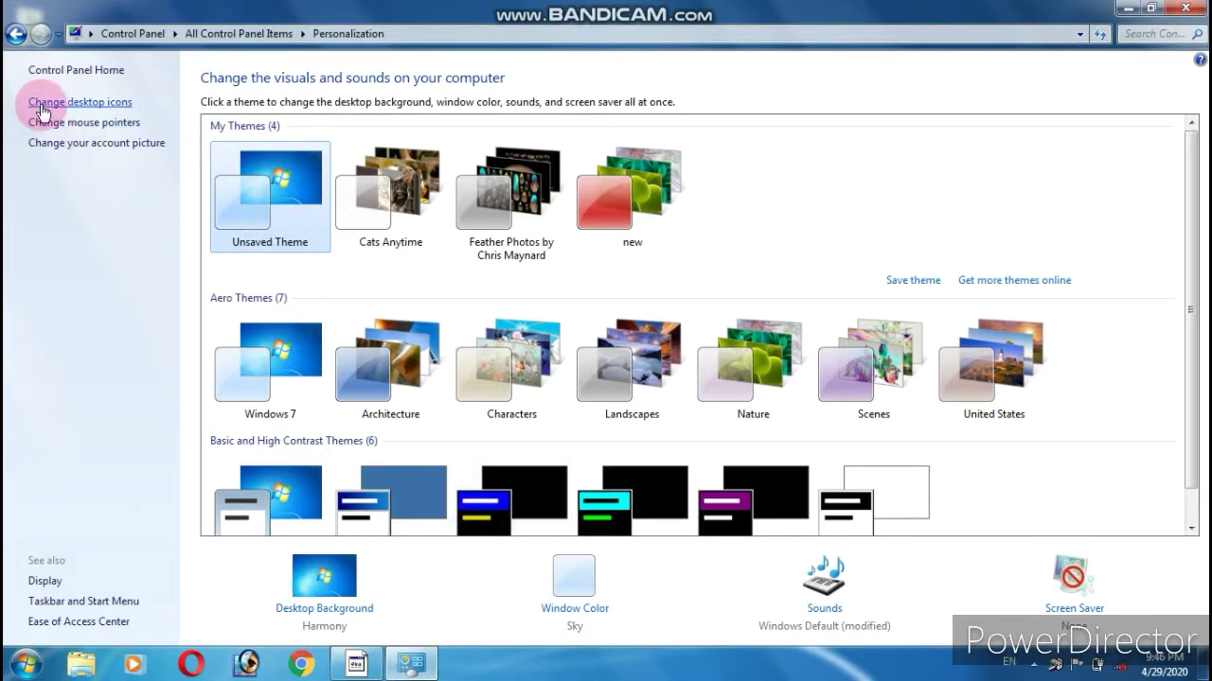
{"action": "left_click", "coordinate": [41, 108]}
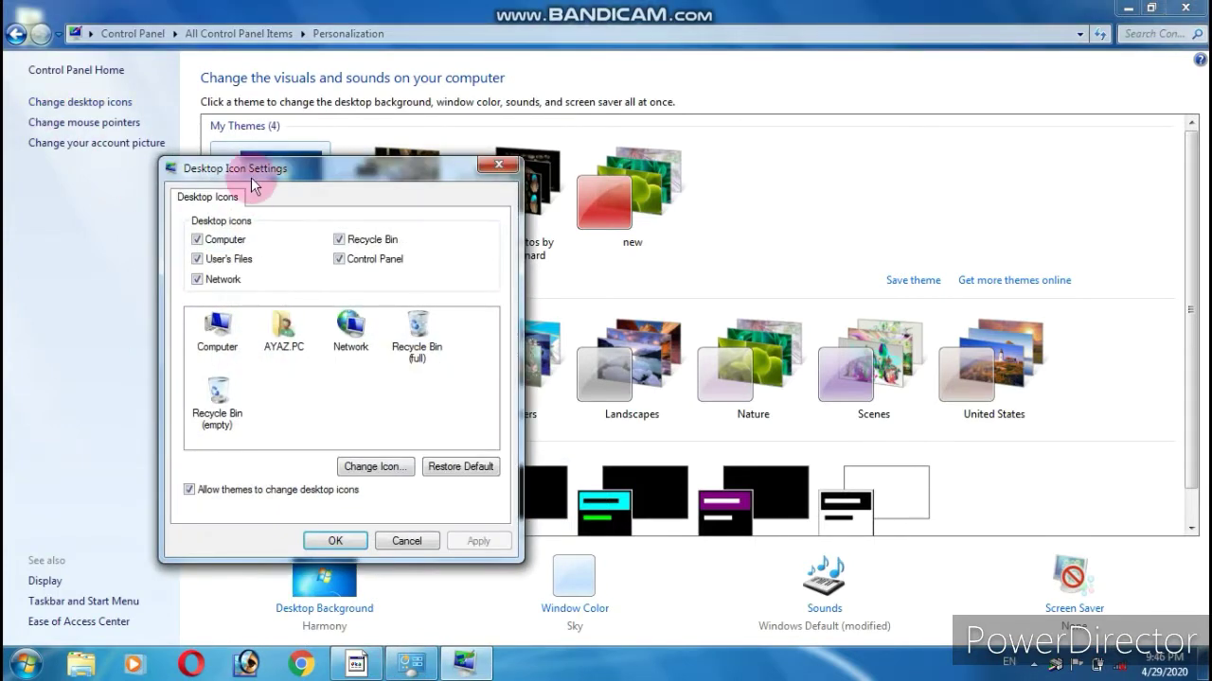
{"action": "left_click_drag", "start_coordinate": [258, 175], "coordinate": [341, 177]}
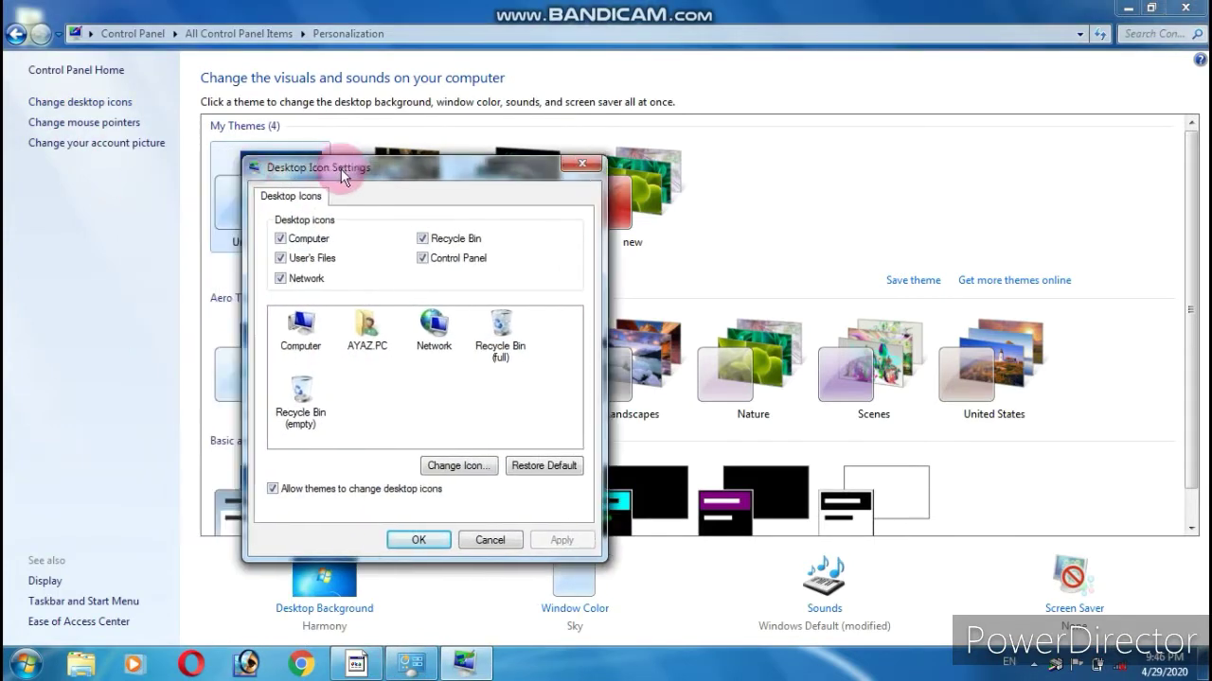
{"action": "left_click", "coordinate": [281, 277]}
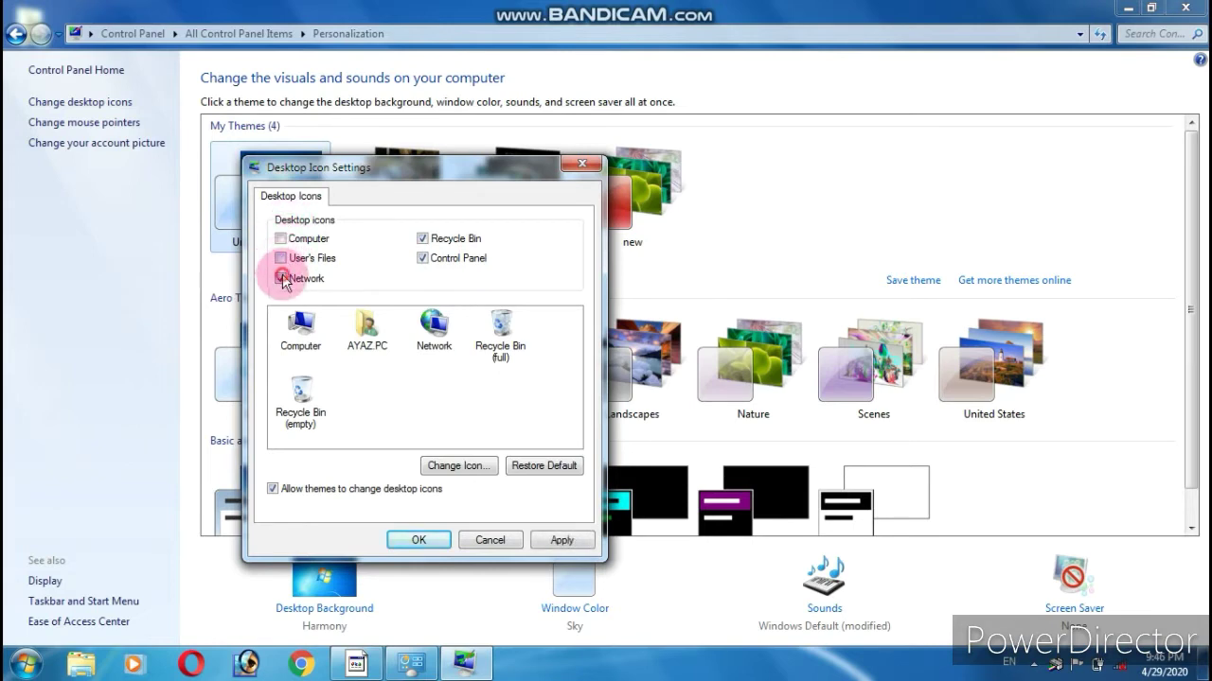
{"action": "left_click", "coordinate": [423, 259]}
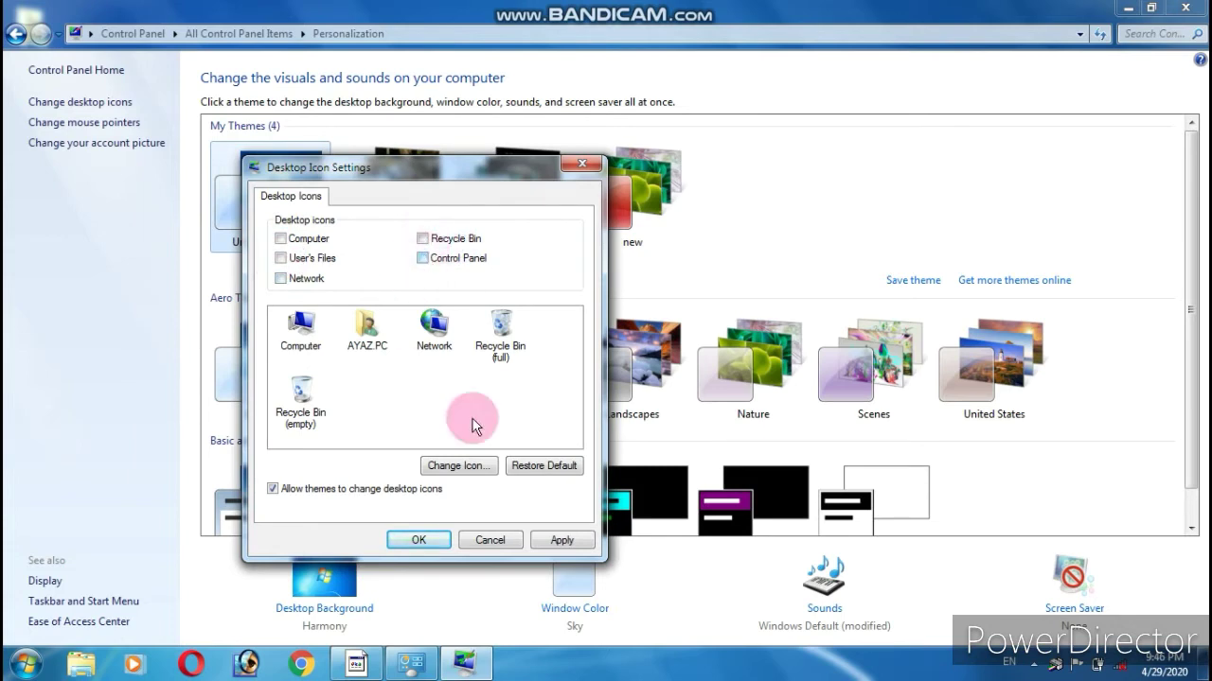
{"action": "left_click", "coordinate": [560, 539]}
{"action": "left_click", "coordinate": [422, 540]}
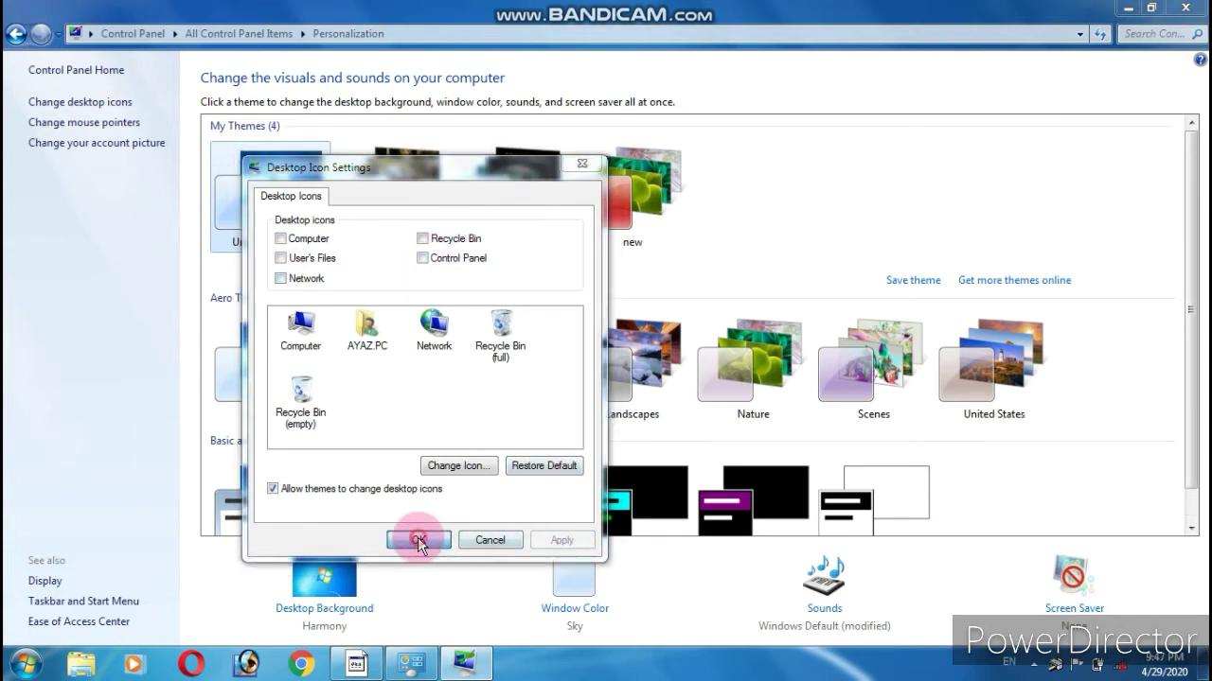
{"action": "left_click", "coordinate": [1128, 8]}
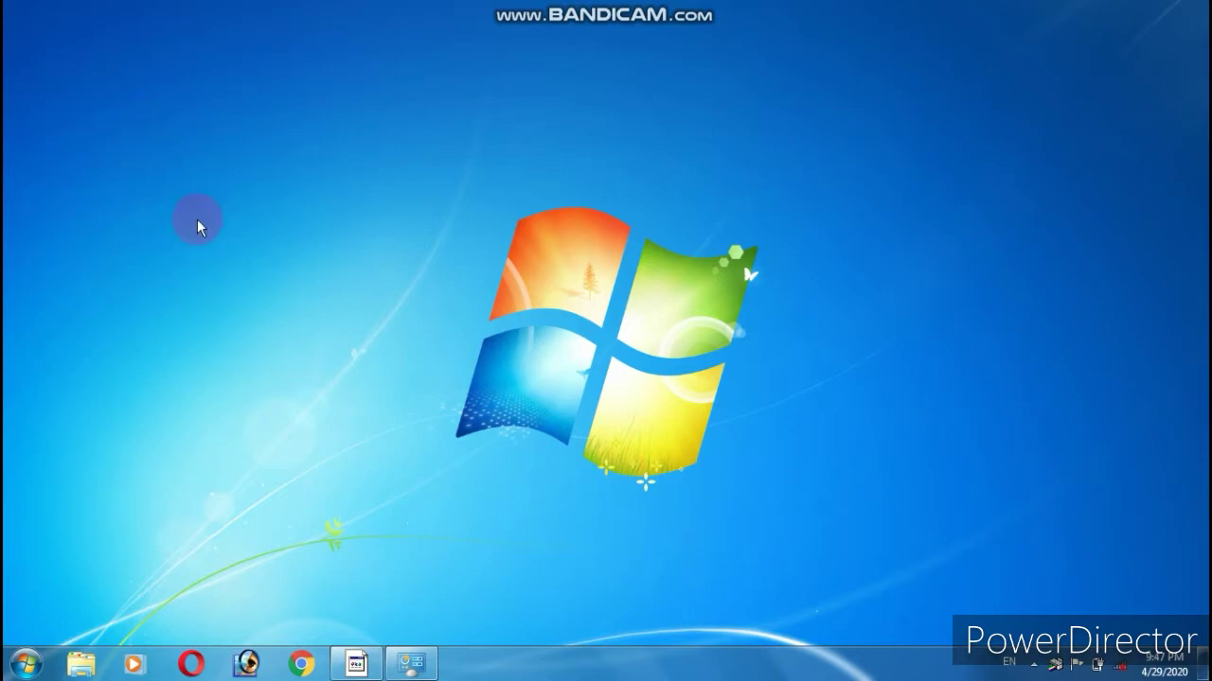
- Turn on the Computer, User's Files, Network, Recycle Bin and Control Panel desktop icons, apply the change and view the desktop
{"action": "left_click", "coordinate": [402, 666]}
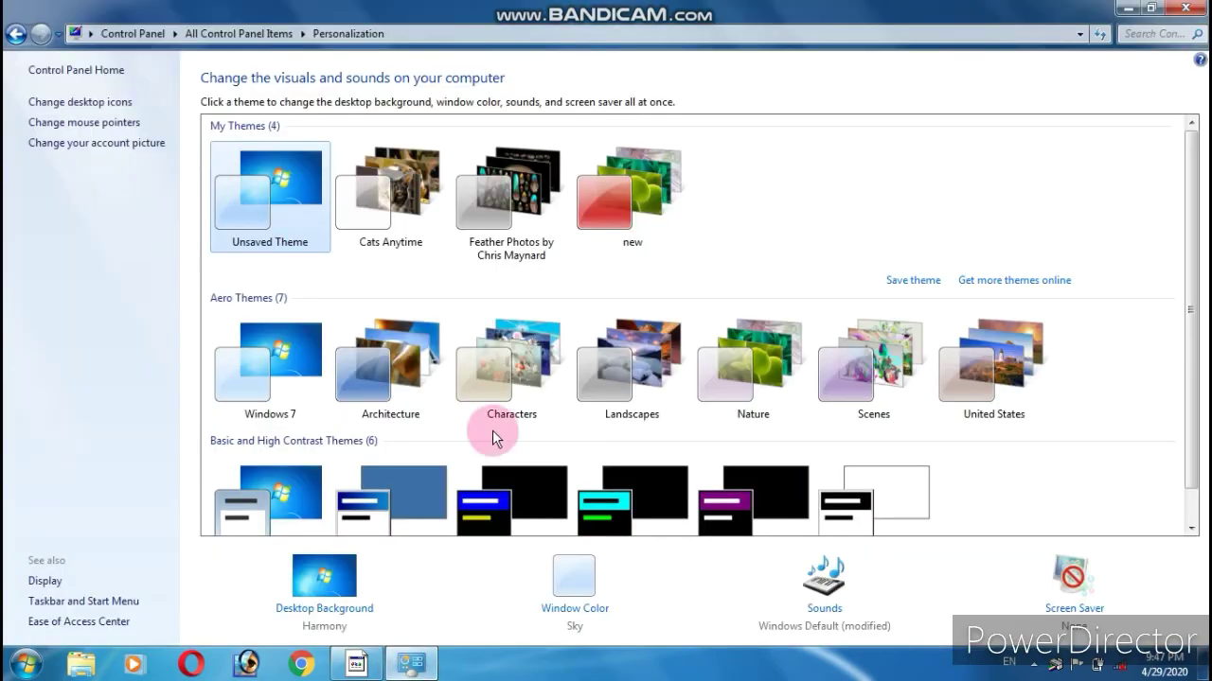
{"action": "left_click", "coordinate": [78, 104]}
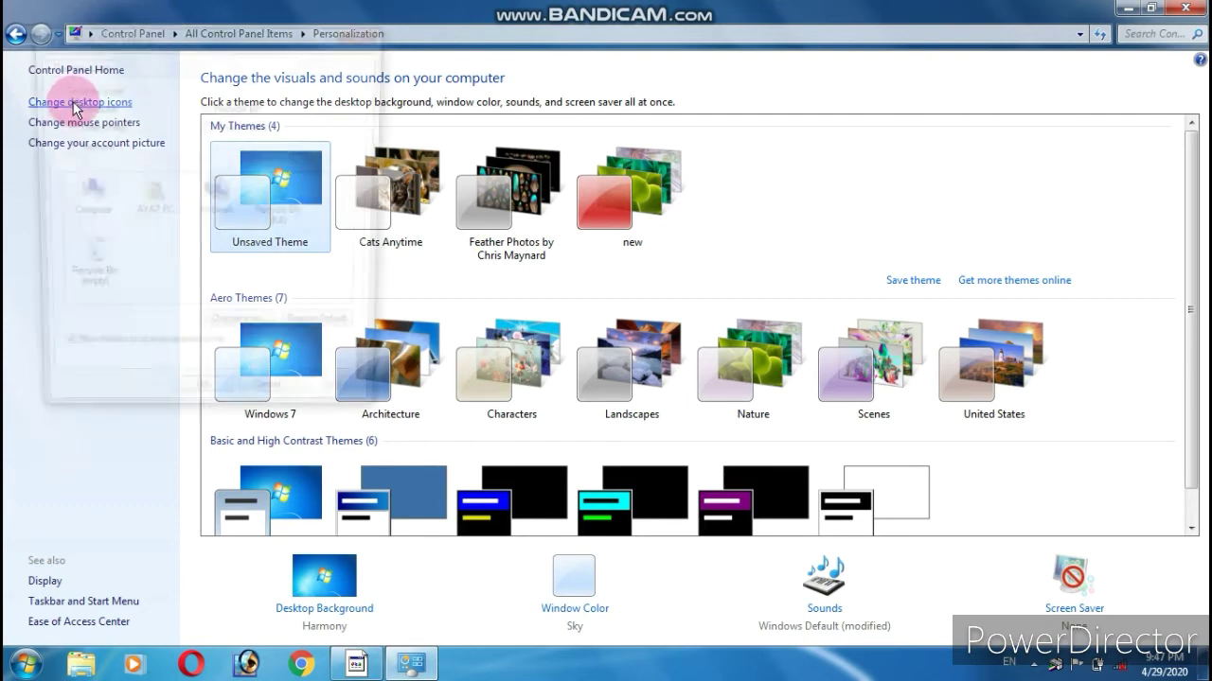
{"action": "left_click_drag", "start_coordinate": [190, 37], "coordinate": [286, 99]}
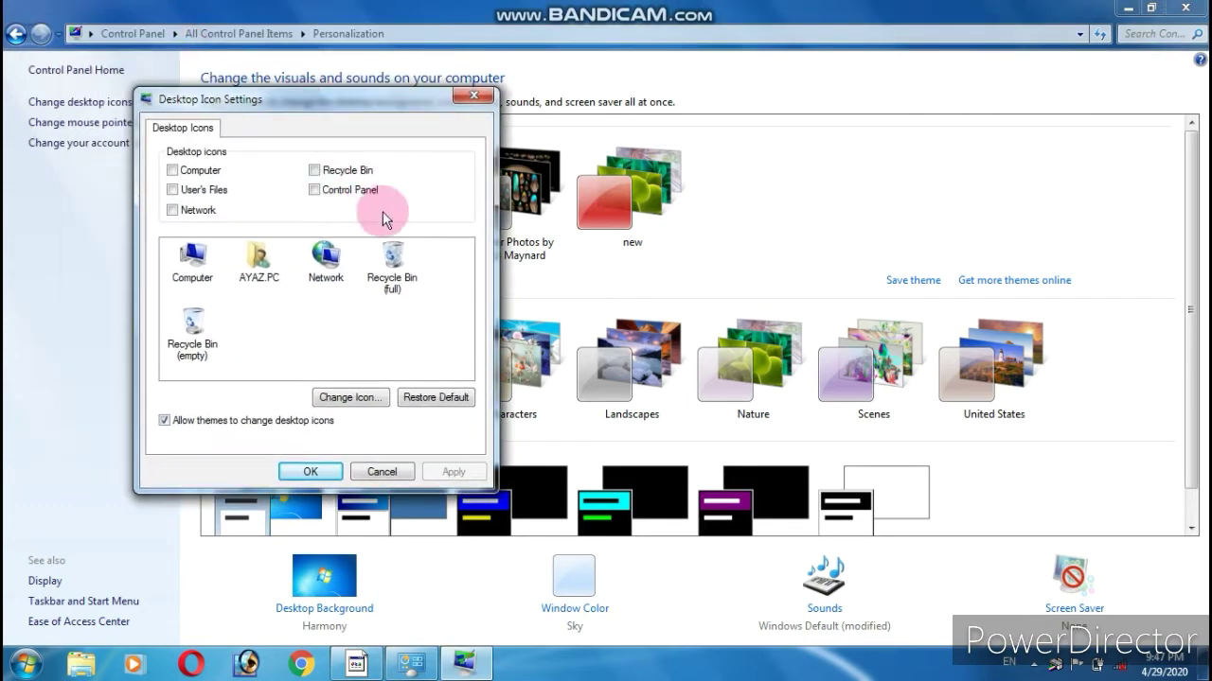
{"action": "left_click", "coordinate": [171, 170]}
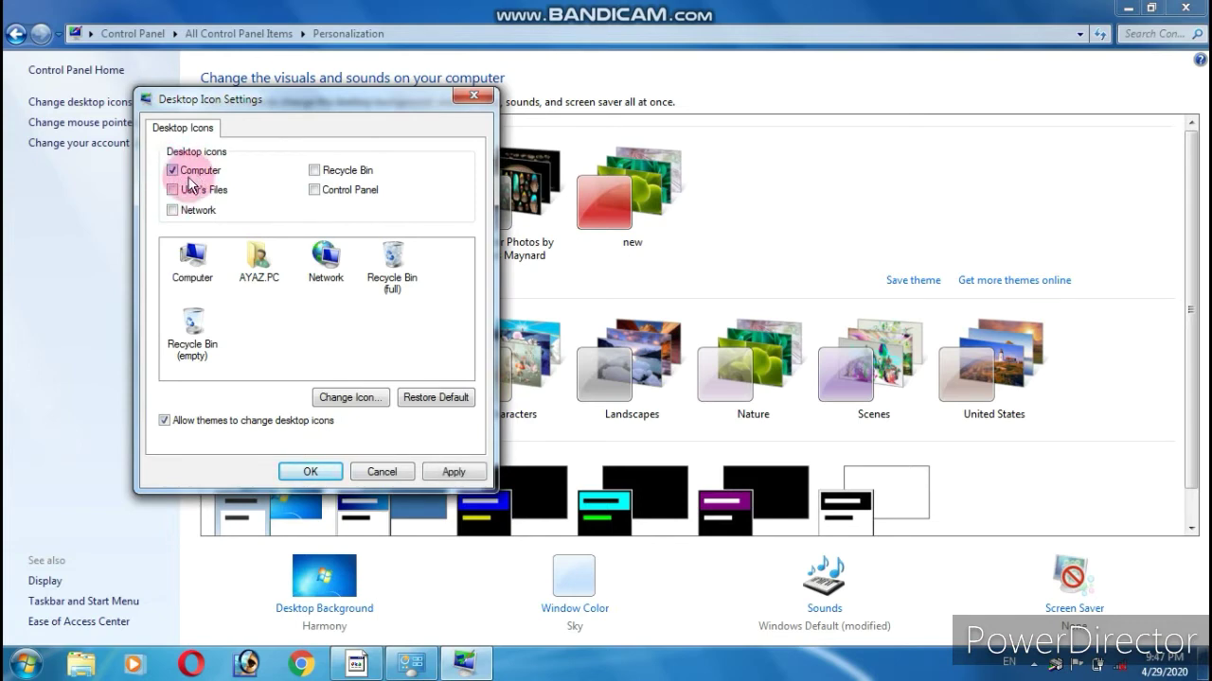
{"action": "left_click", "coordinate": [314, 170]}
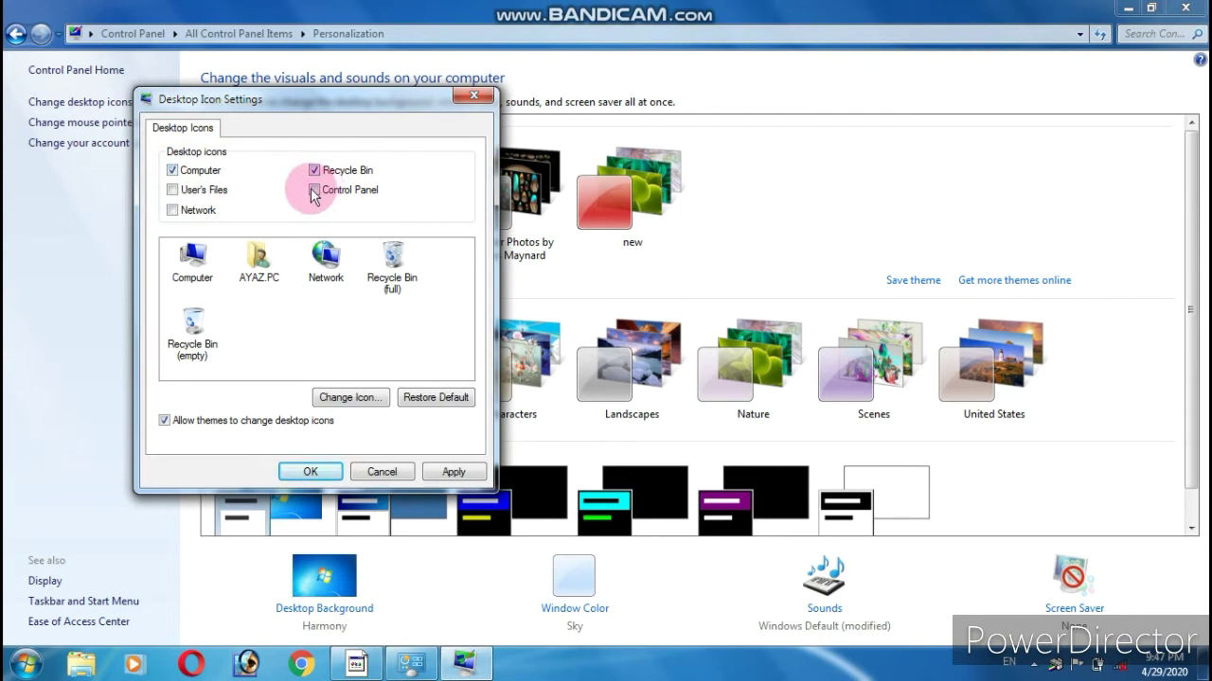
{"action": "left_click", "coordinate": [171, 192]}
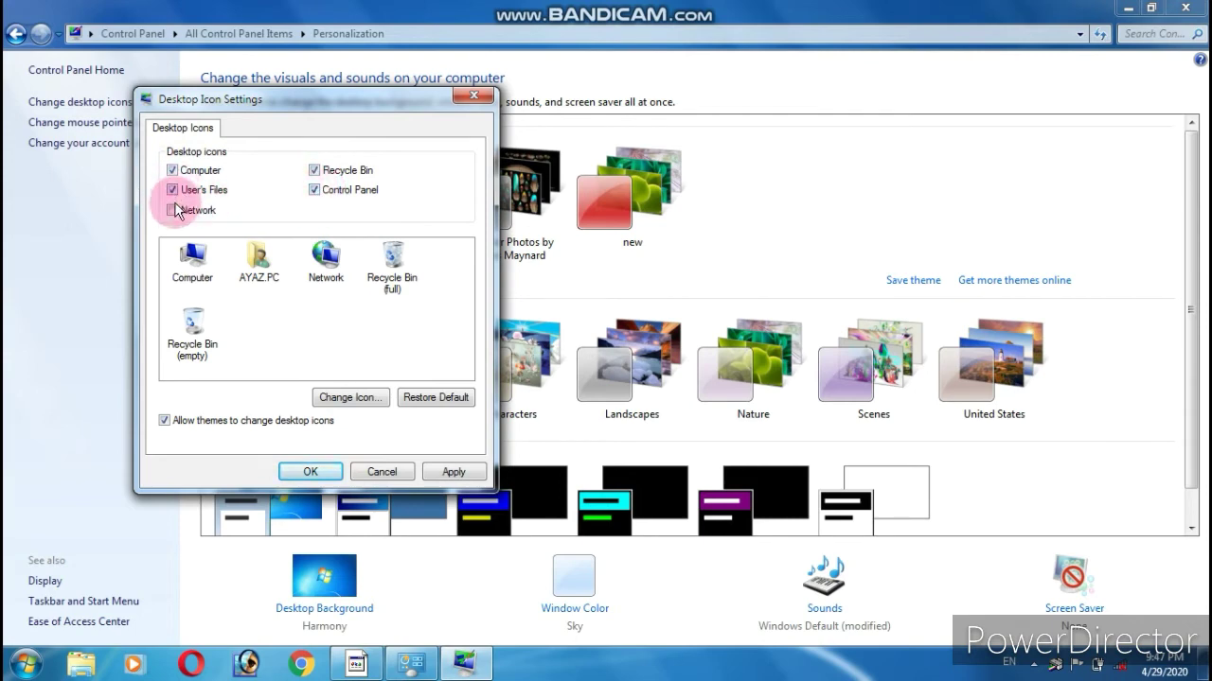
{"action": "left_click", "coordinate": [172, 211]}
{"action": "left_click", "coordinate": [451, 471]}
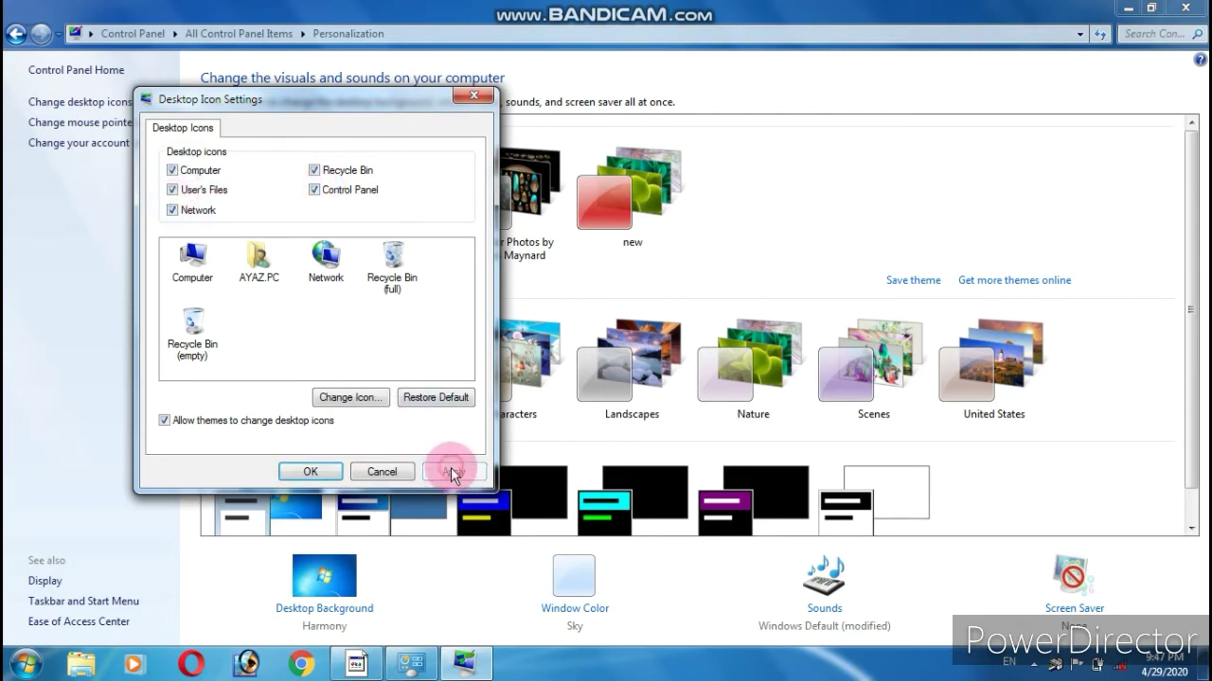
{"action": "left_click", "coordinate": [308, 471]}
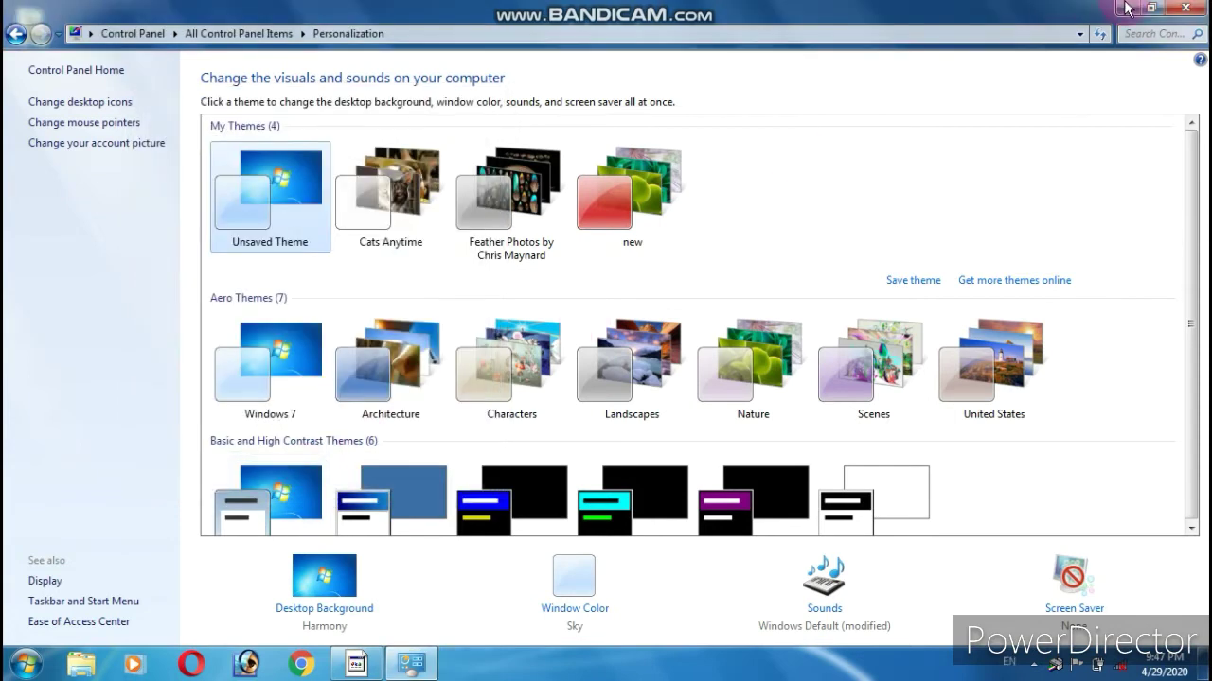
{"action": "key", "text": "alt+F4"}
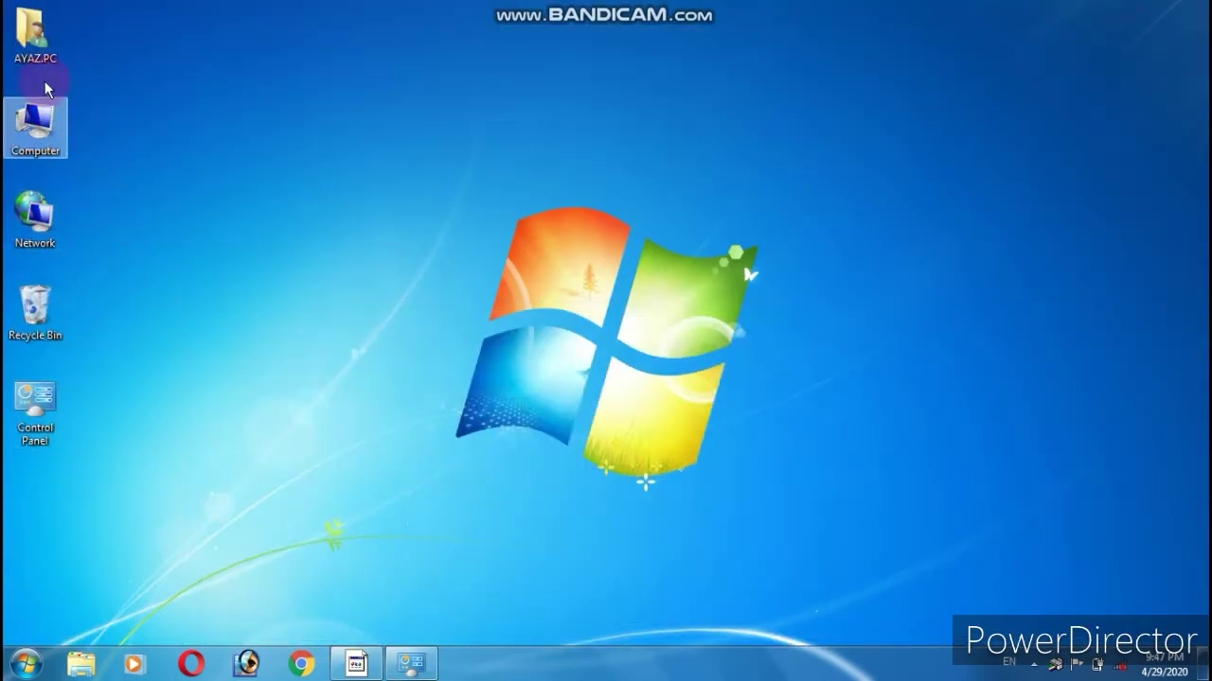
- Reopen the desktop icon settings from the Personalization page
{"action": "left_click", "coordinate": [407, 662]}
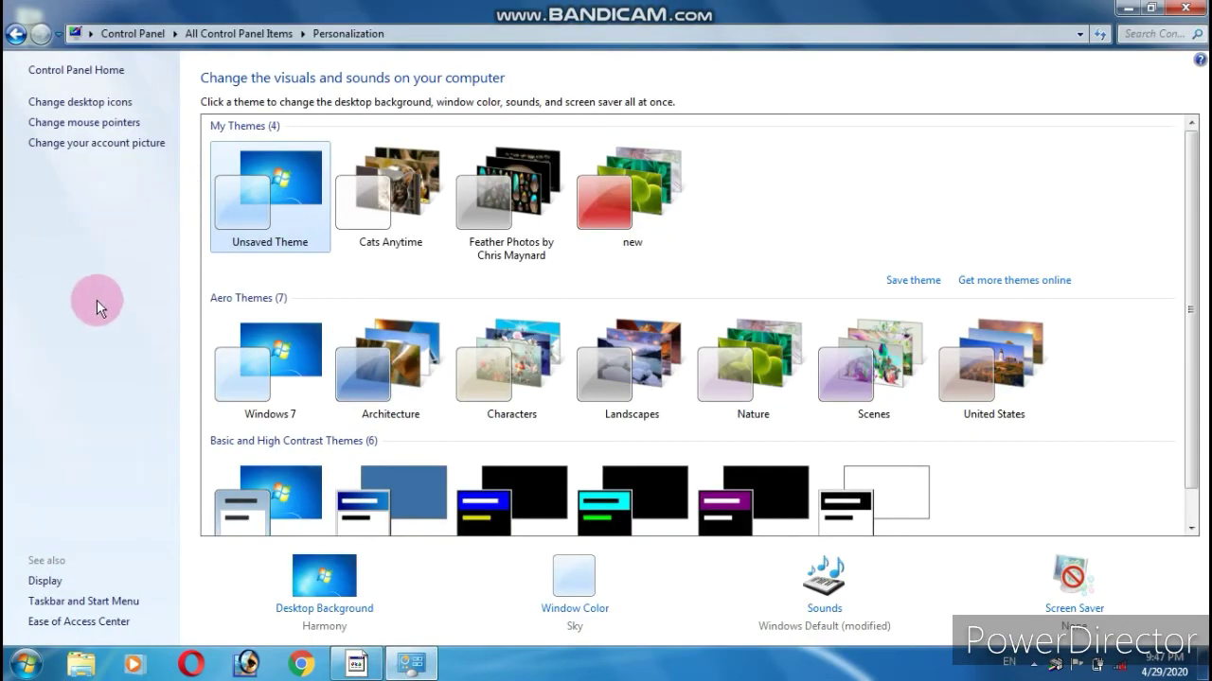
{"action": "left_click", "coordinate": [48, 108]}
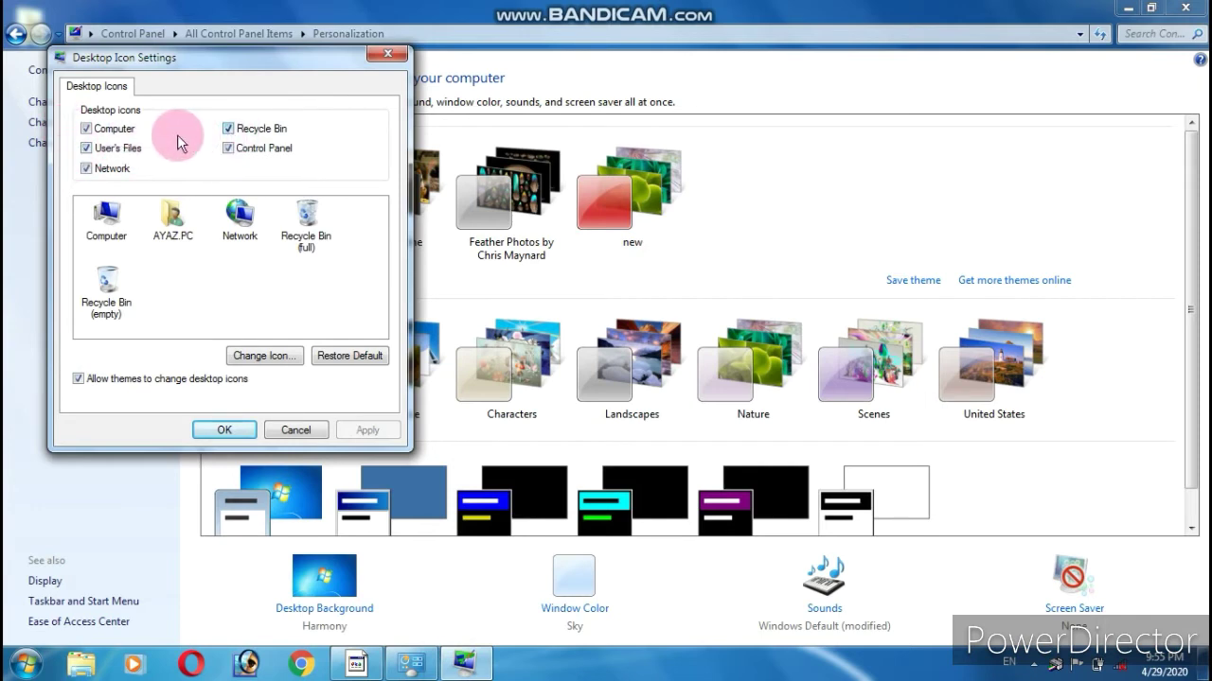
{"action": "left_click_drag", "start_coordinate": [186, 59], "coordinate": [288, 57]}
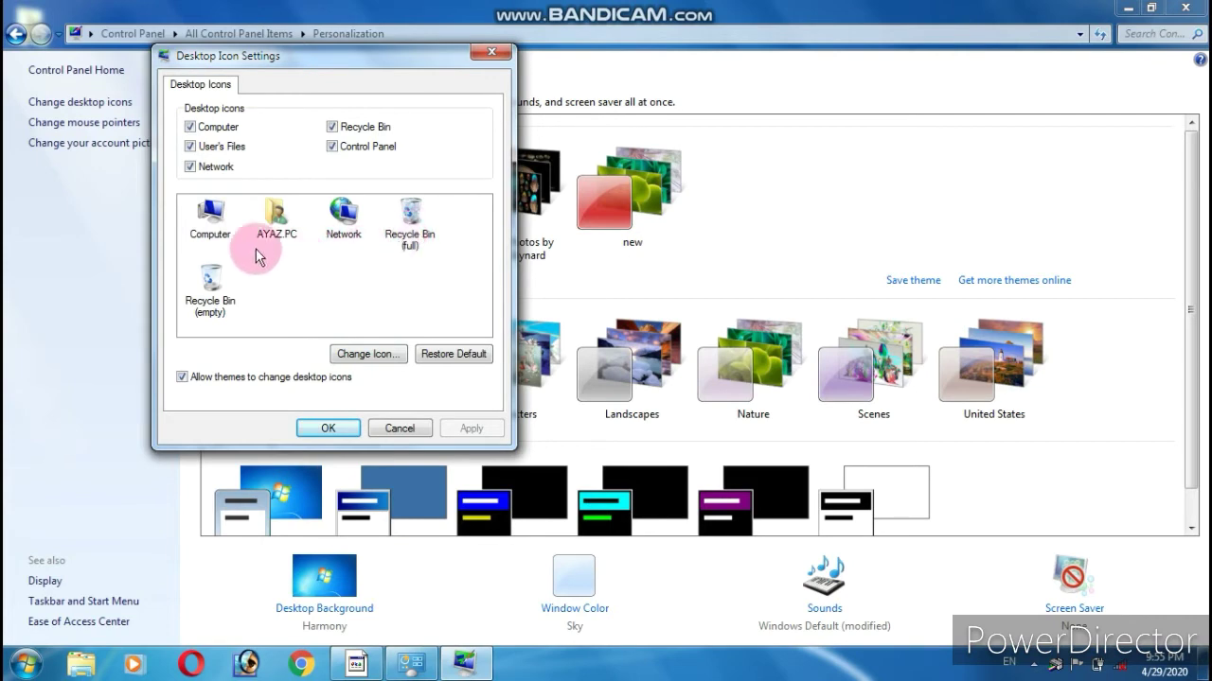
{"action": "left_click", "coordinate": [365, 354]}
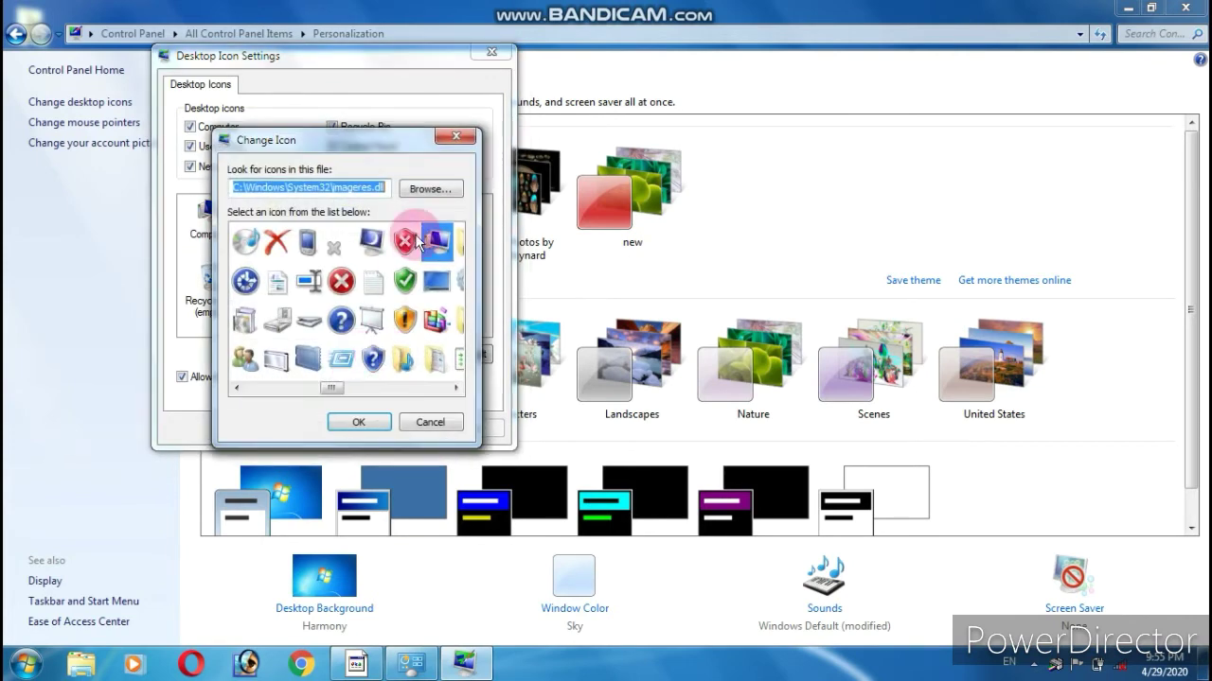
{"action": "left_click_drag", "start_coordinate": [378, 140], "coordinate": [413, 140]}
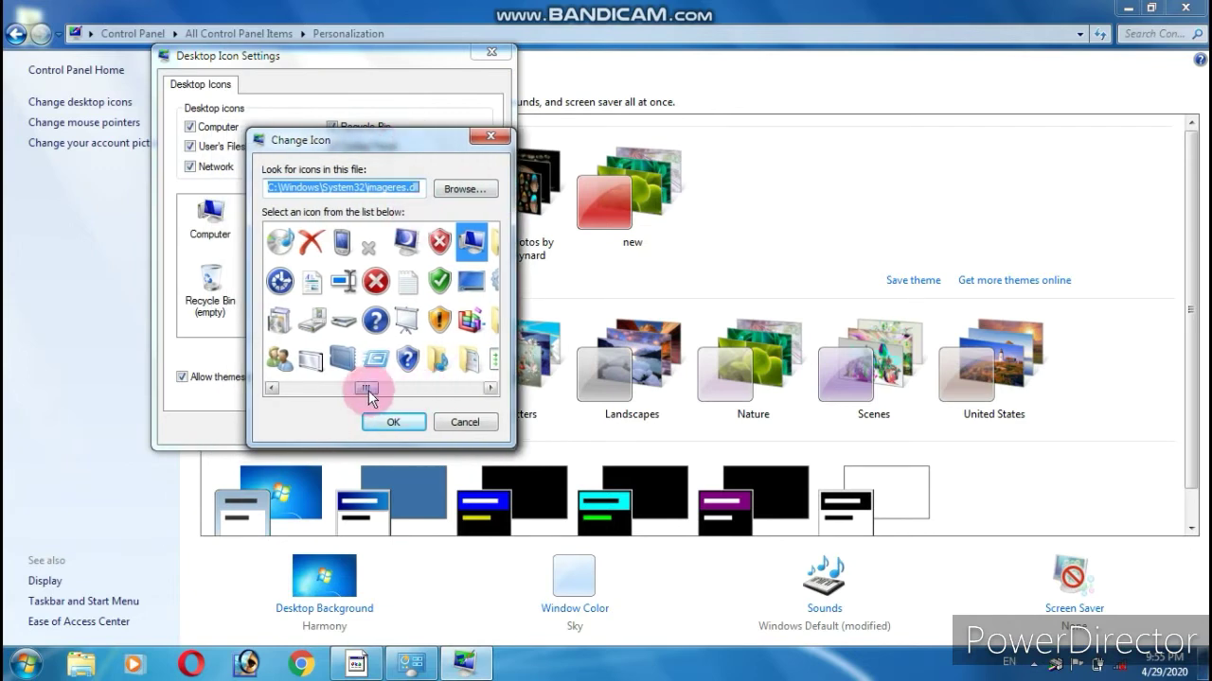
{"action": "left_click_drag", "start_coordinate": [366, 390], "coordinate": [333, 388]}
{"action": "left_click_drag", "start_coordinate": [376, 141], "coordinate": [411, 290]}
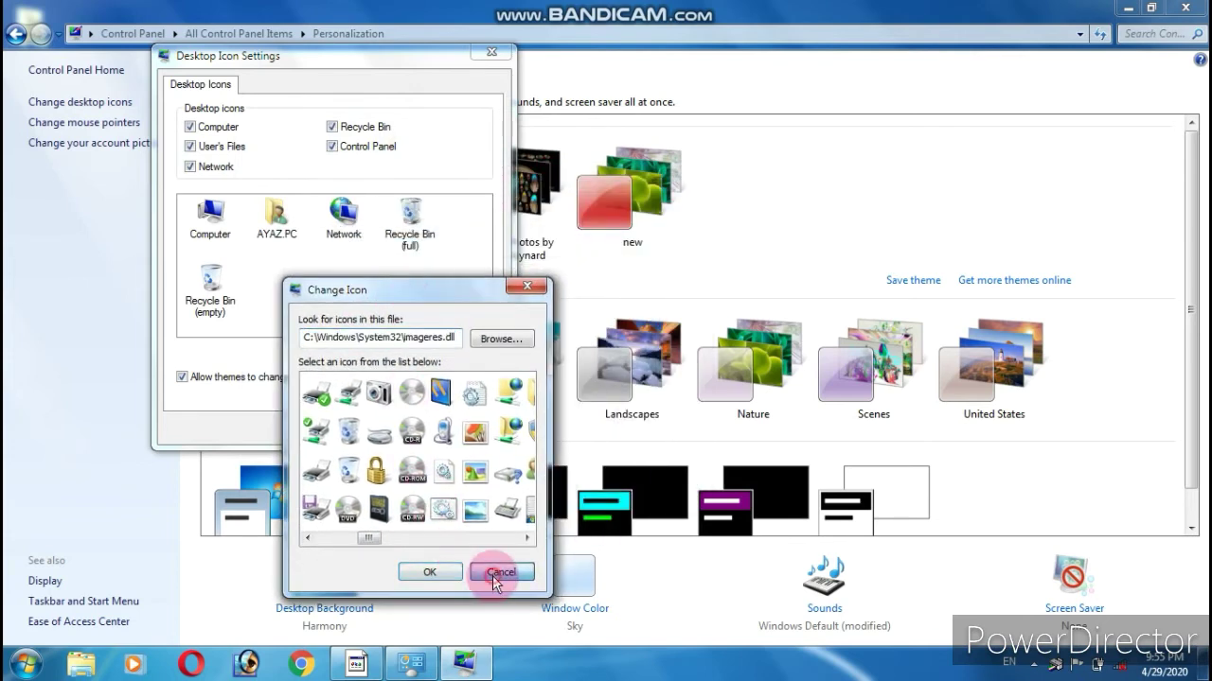
{"action": "left_click", "coordinate": [491, 574]}
- Change the Computer desktop icon to the upper blank film-strip icon from imageres.dll
{"action": "left_click", "coordinate": [368, 354]}
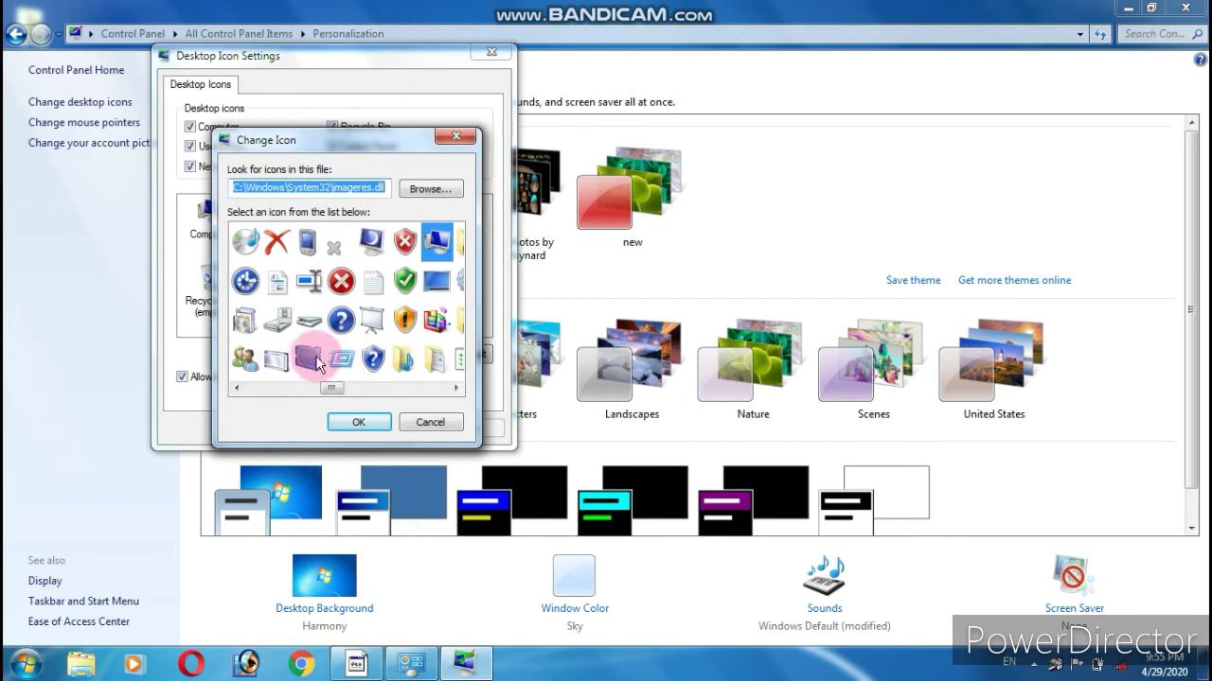
{"action": "left_click_drag", "start_coordinate": [331, 391], "coordinate": [370, 388]}
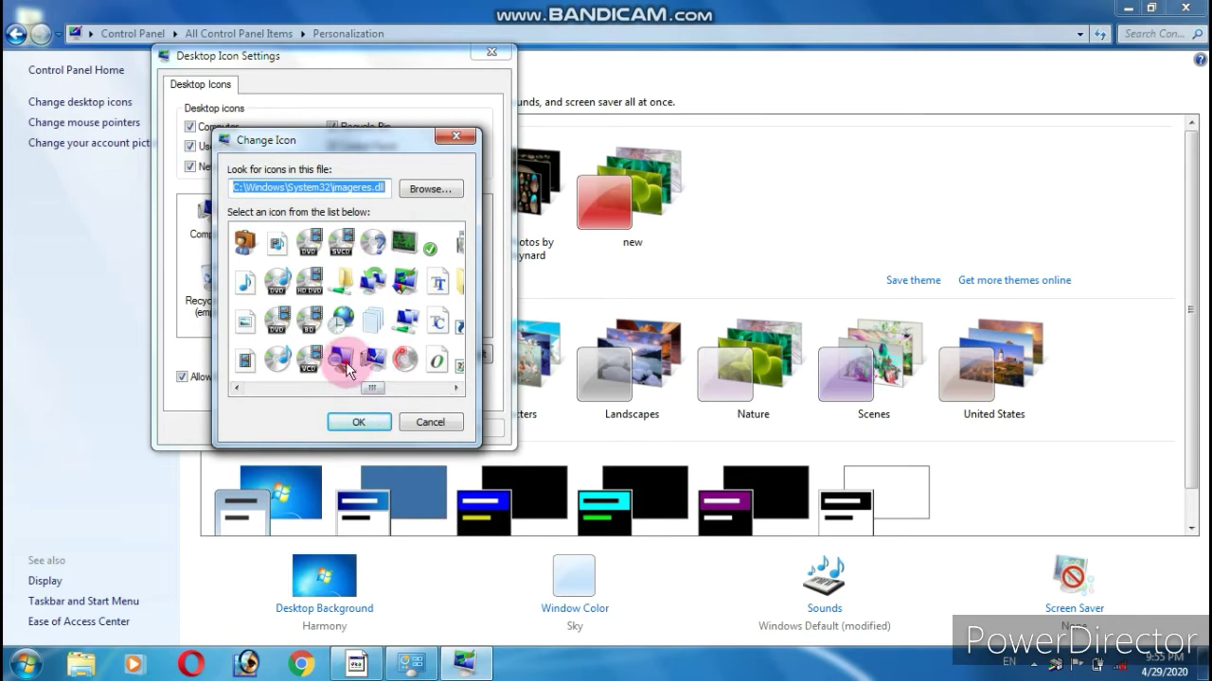
{"action": "left_click", "coordinate": [343, 360]}
{"action": "left_click_drag", "start_coordinate": [376, 396], "coordinate": [409, 396]}
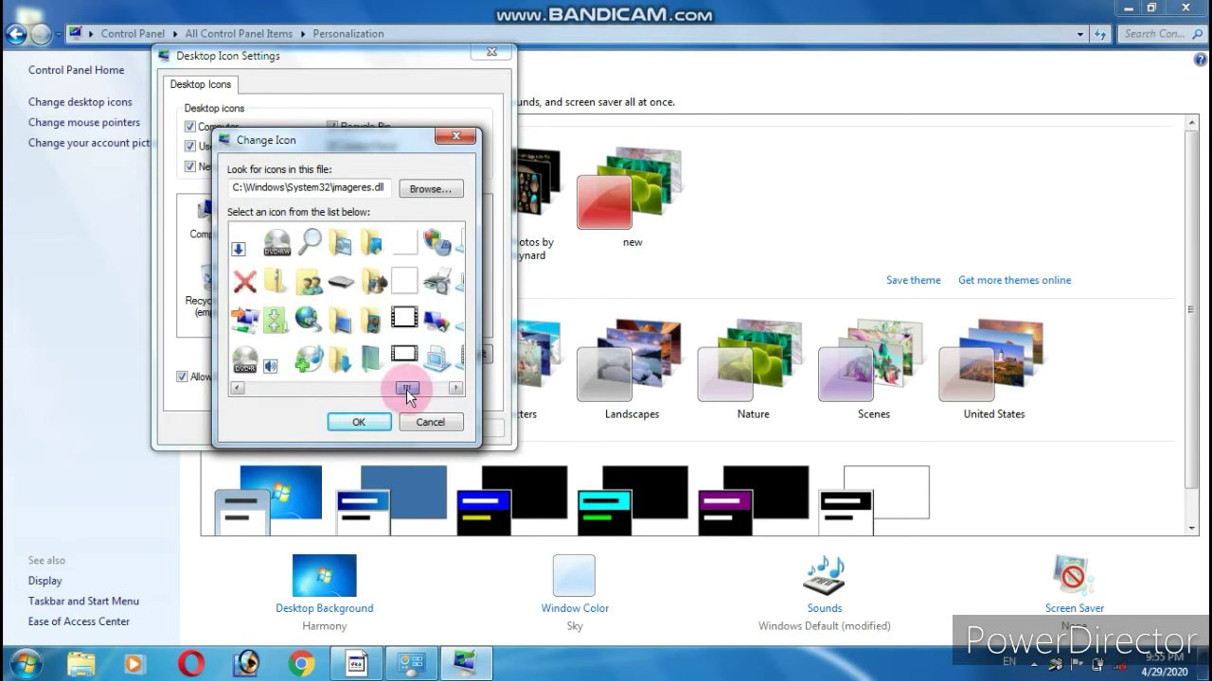
{"action": "left_click", "coordinate": [404, 319]}
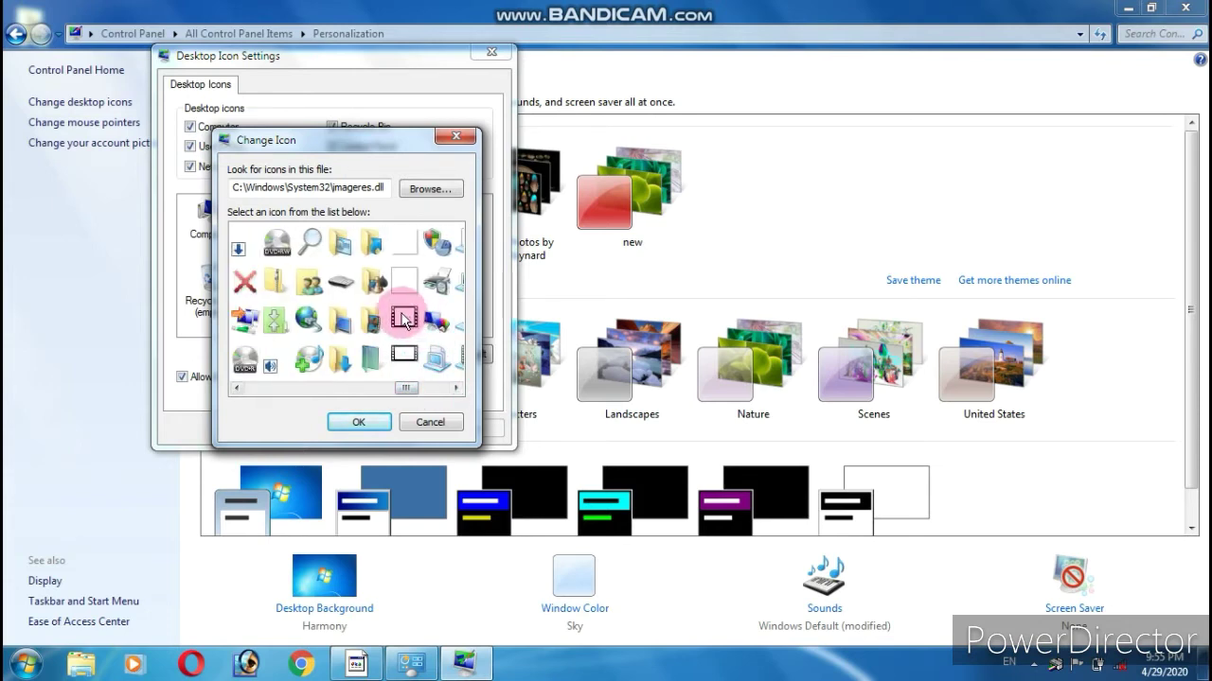
{"action": "left_click", "coordinate": [348, 420]}
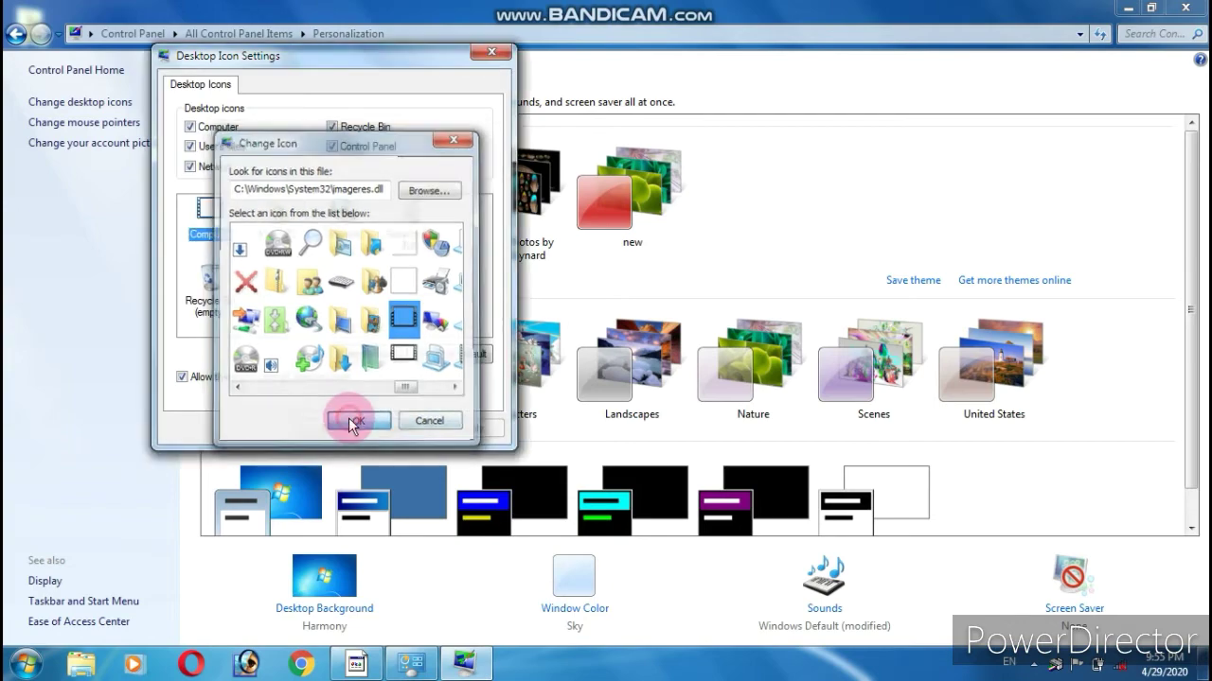
- Apply the new Computer icon, close the desktop icon settings and Personalization window, and check the icon on the desktop
{"action": "left_click", "coordinate": [471, 428]}
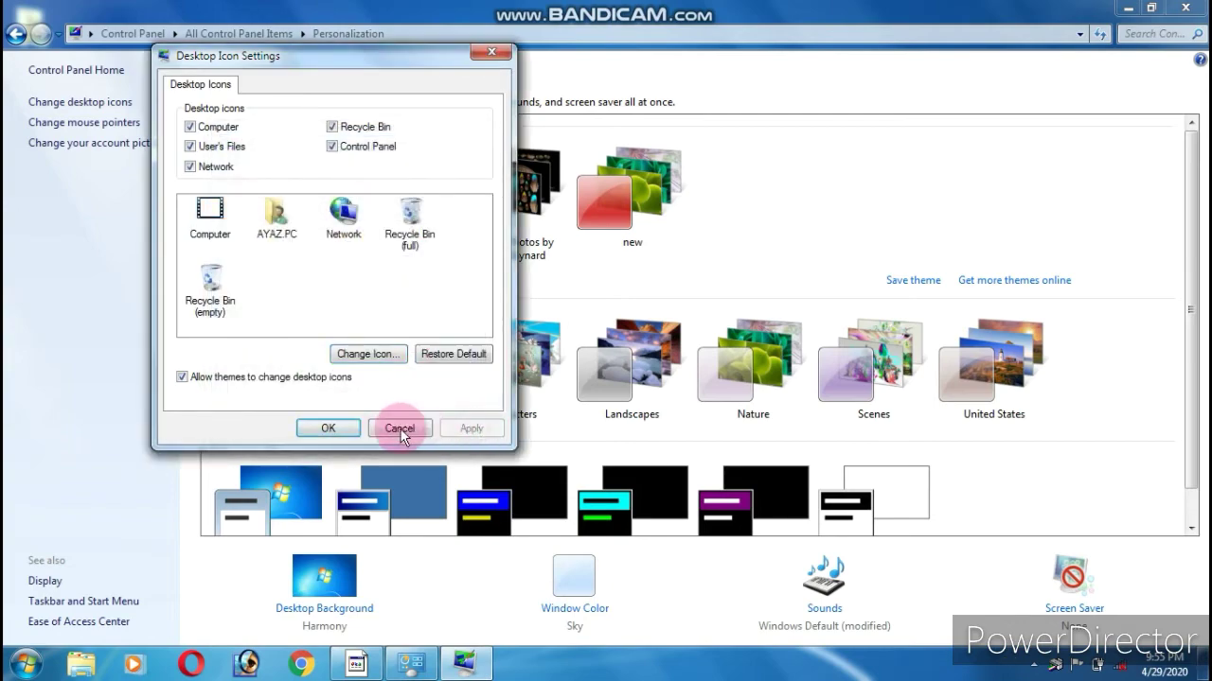
{"action": "left_click", "coordinate": [325, 428]}
{"action": "left_click", "coordinate": [1181, 7]}
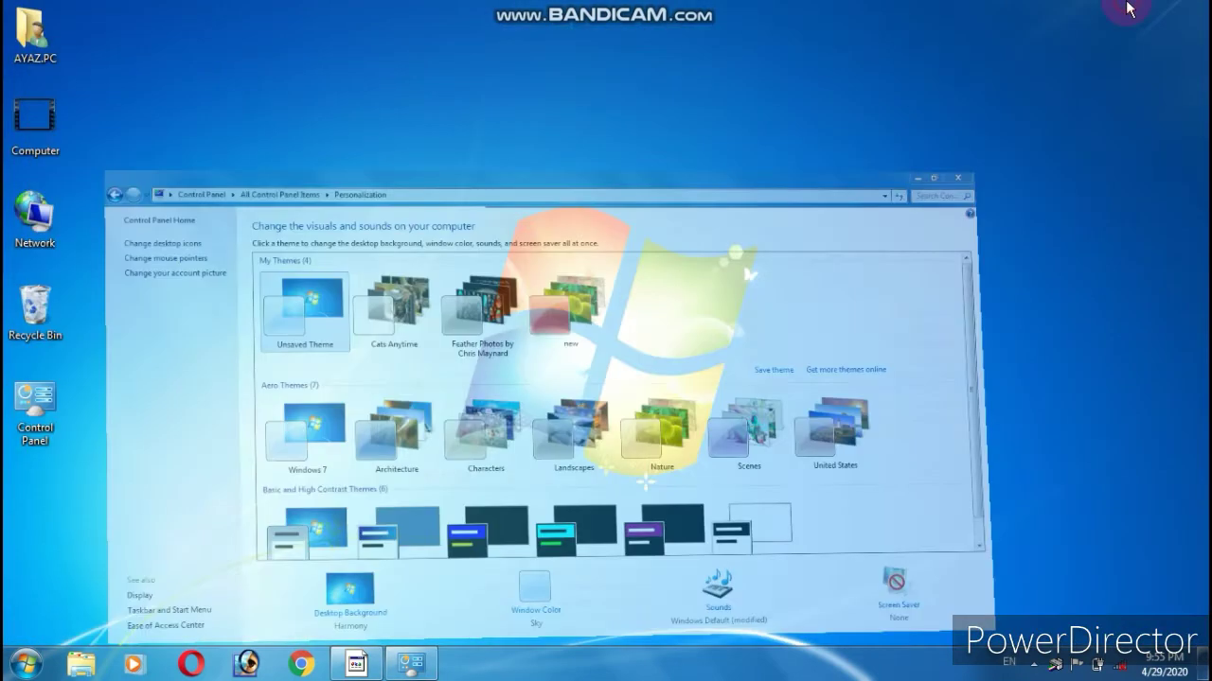
{"action": "left_click", "coordinate": [41, 146]}
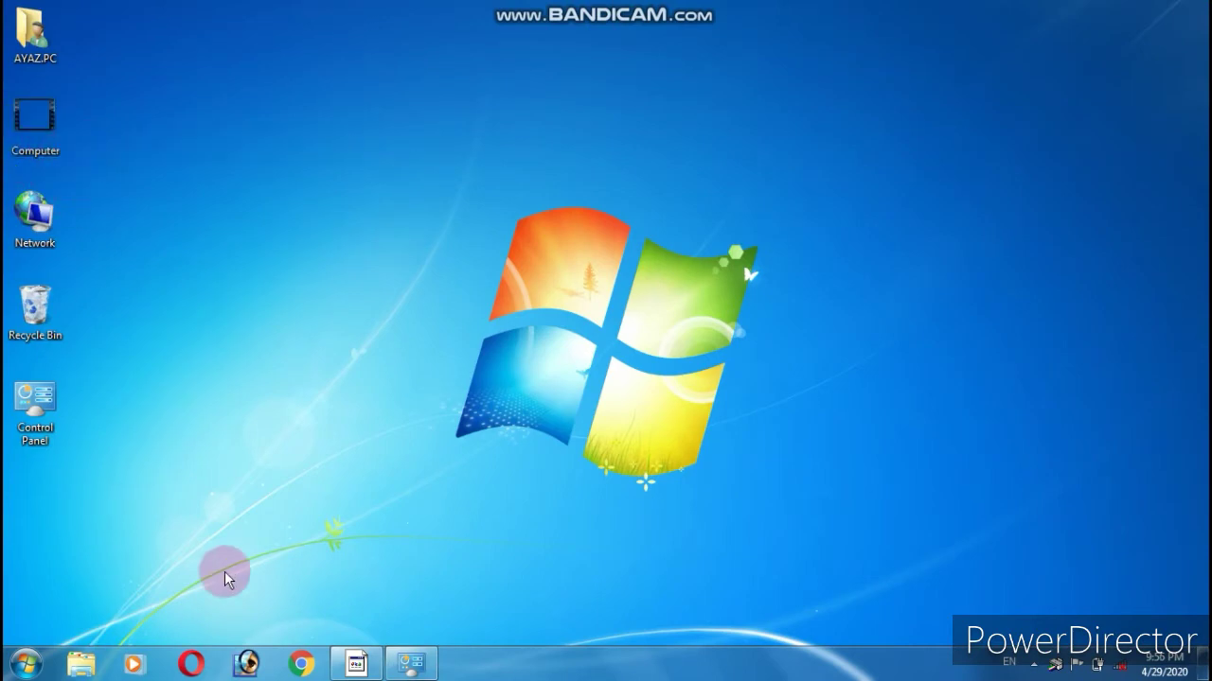
- Look through the imageres.dll icons offered for the Computer desktop icon and leave the settings without changing it
{"action": "left_click", "coordinate": [409, 663]}
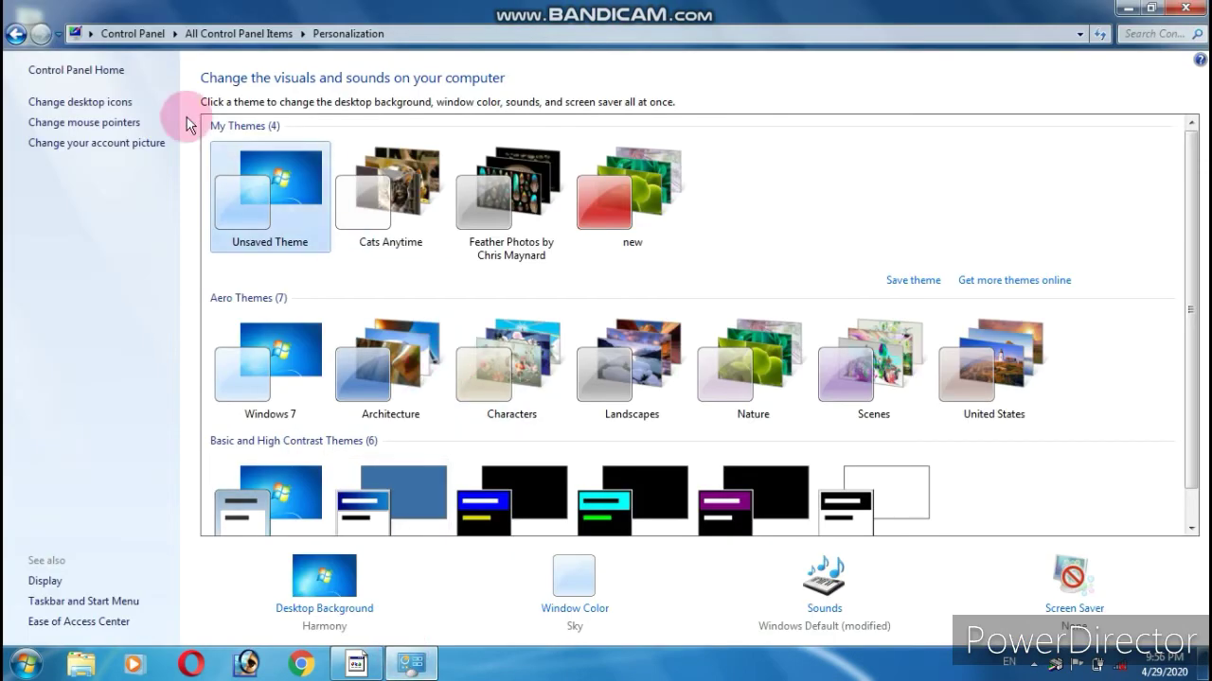
{"action": "left_click", "coordinate": [52, 104]}
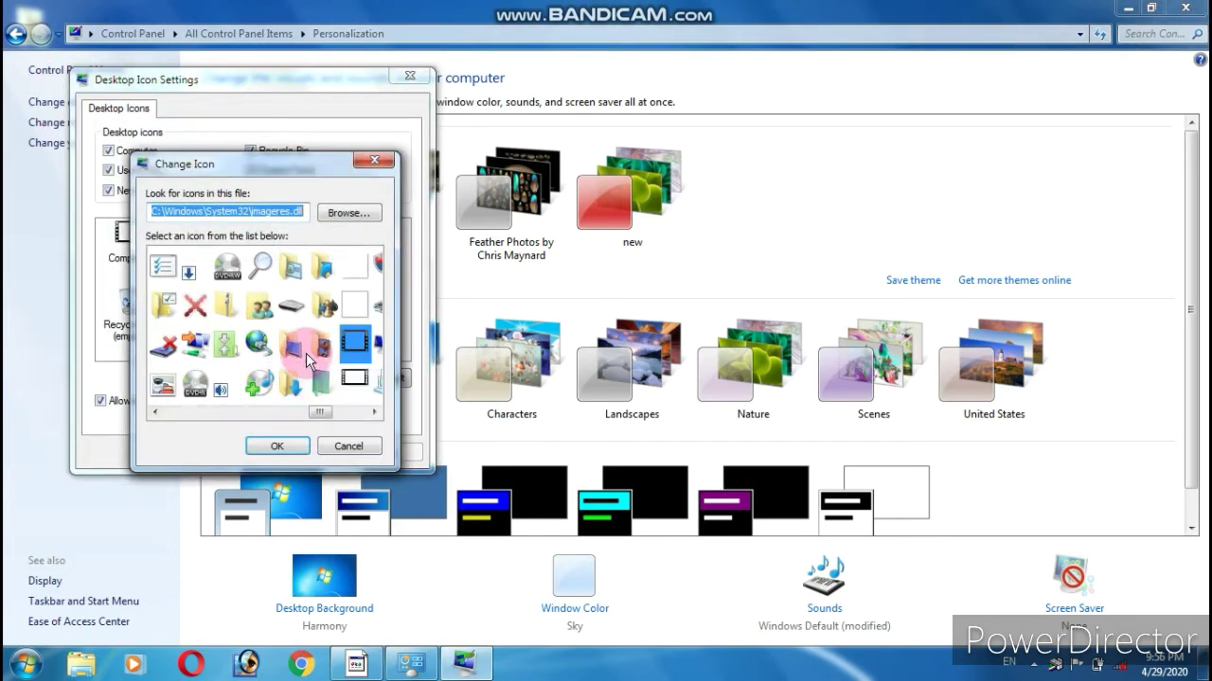
{"action": "left_click_drag", "start_coordinate": [319, 421], "coordinate": [226, 426]}
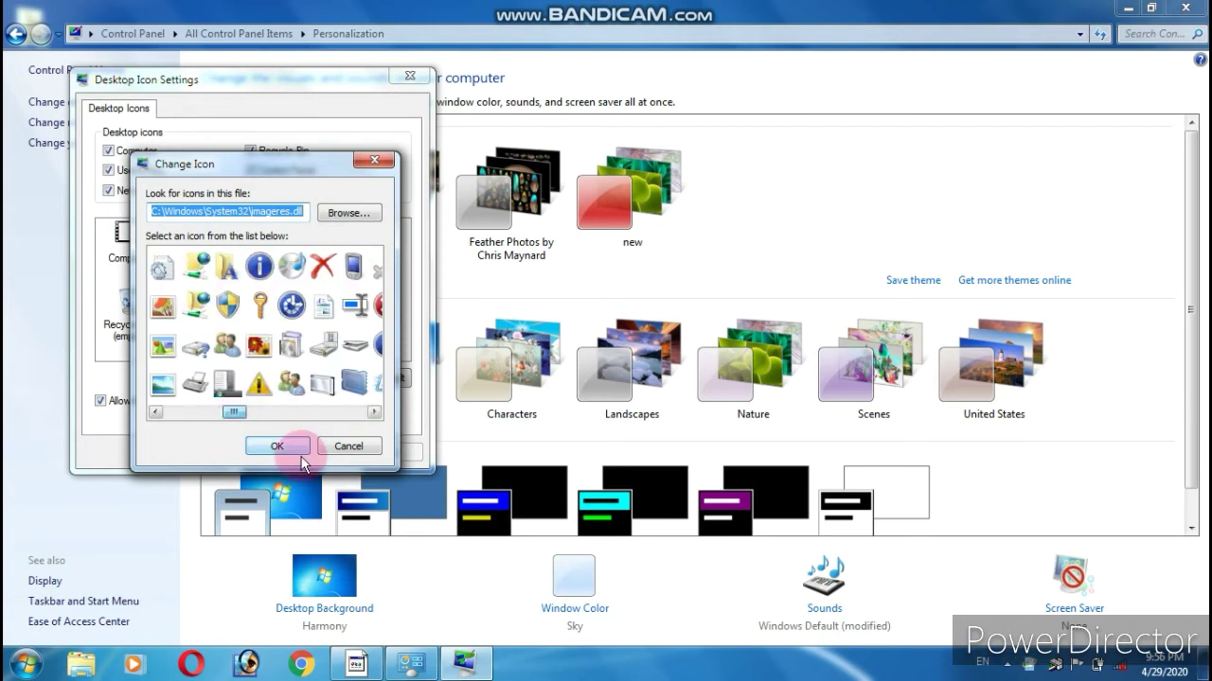
{"action": "left_click", "coordinate": [359, 446]}
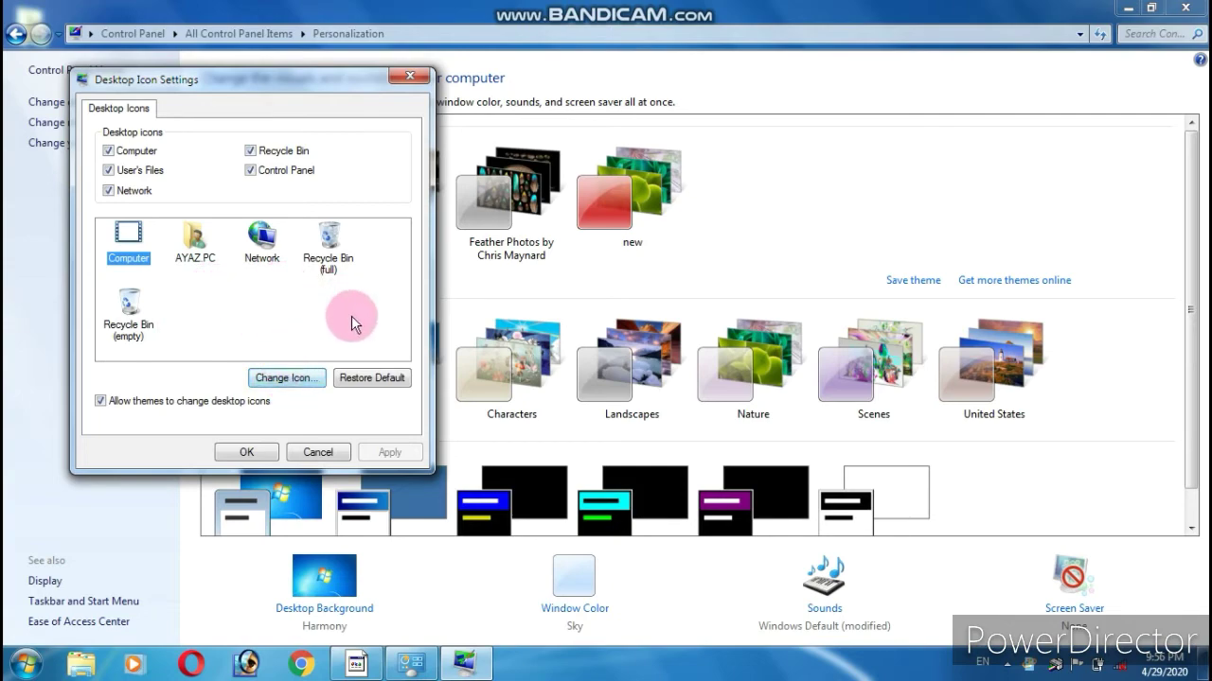
{"action": "left_click", "coordinate": [319, 453]}
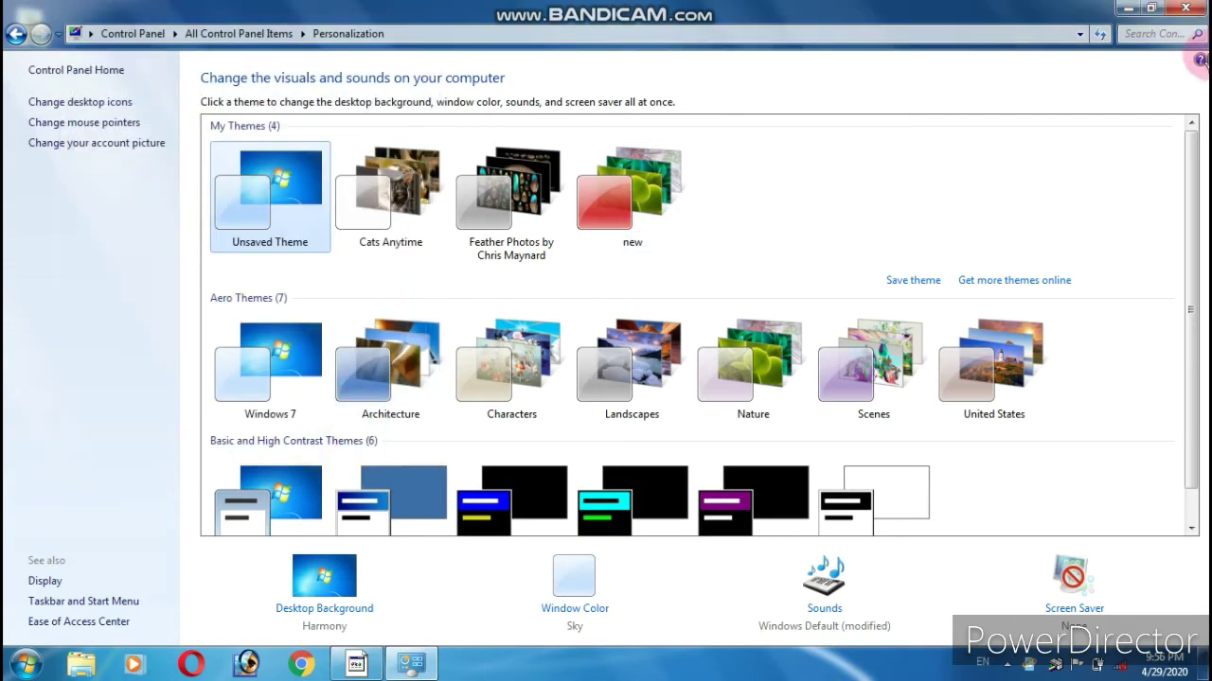
- Open the Penguins image from the Sample Pictures folder of the Pictures library for editing in Paint
{"action": "left_click", "coordinate": [1127, 7]}
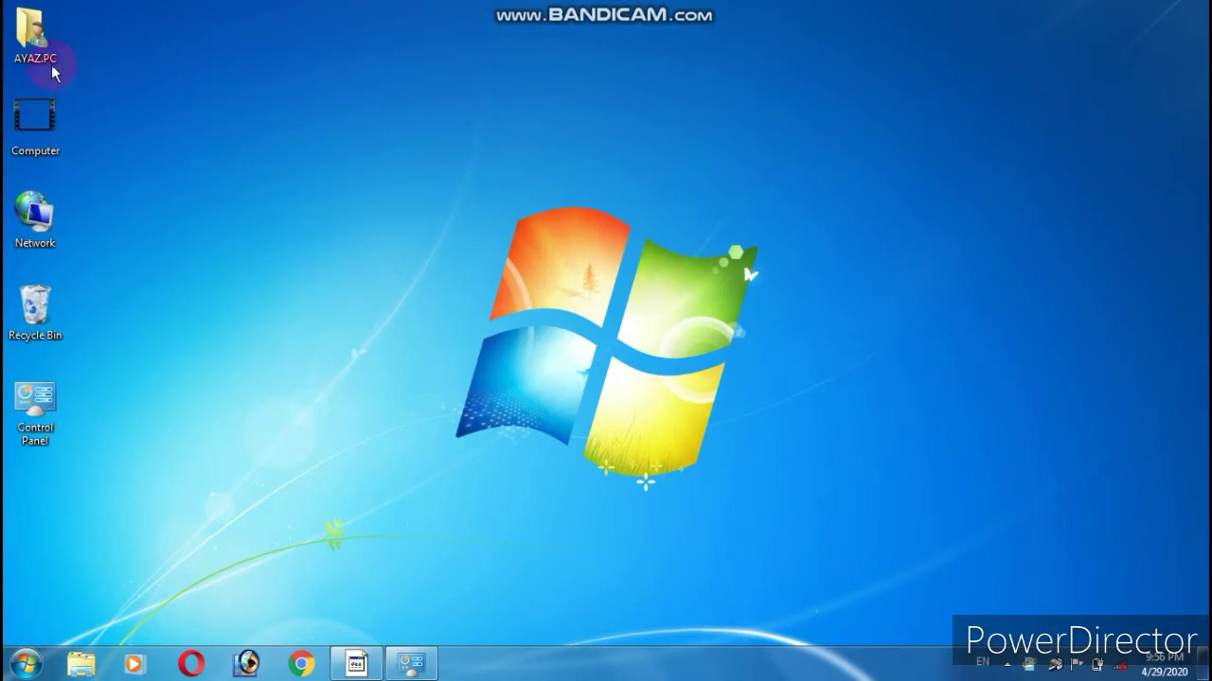
{"action": "double_click", "coordinate": [35, 56]}
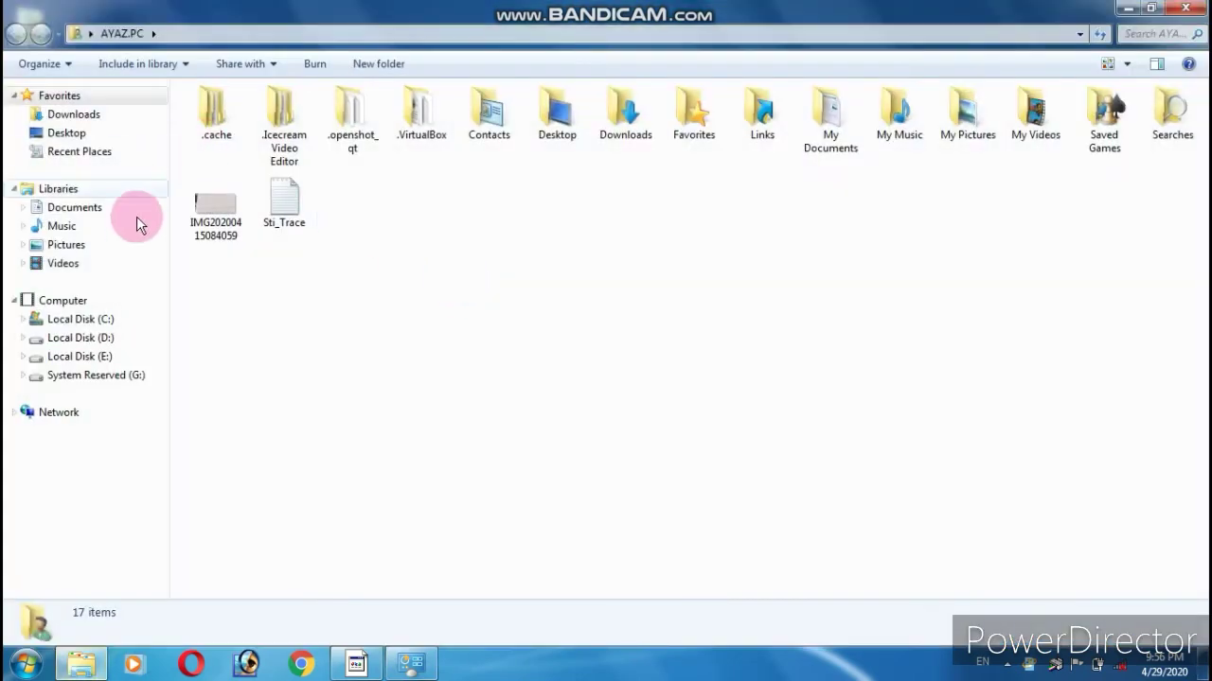
{"action": "left_click", "coordinate": [57, 248]}
{"action": "double_click", "coordinate": [230, 185]}
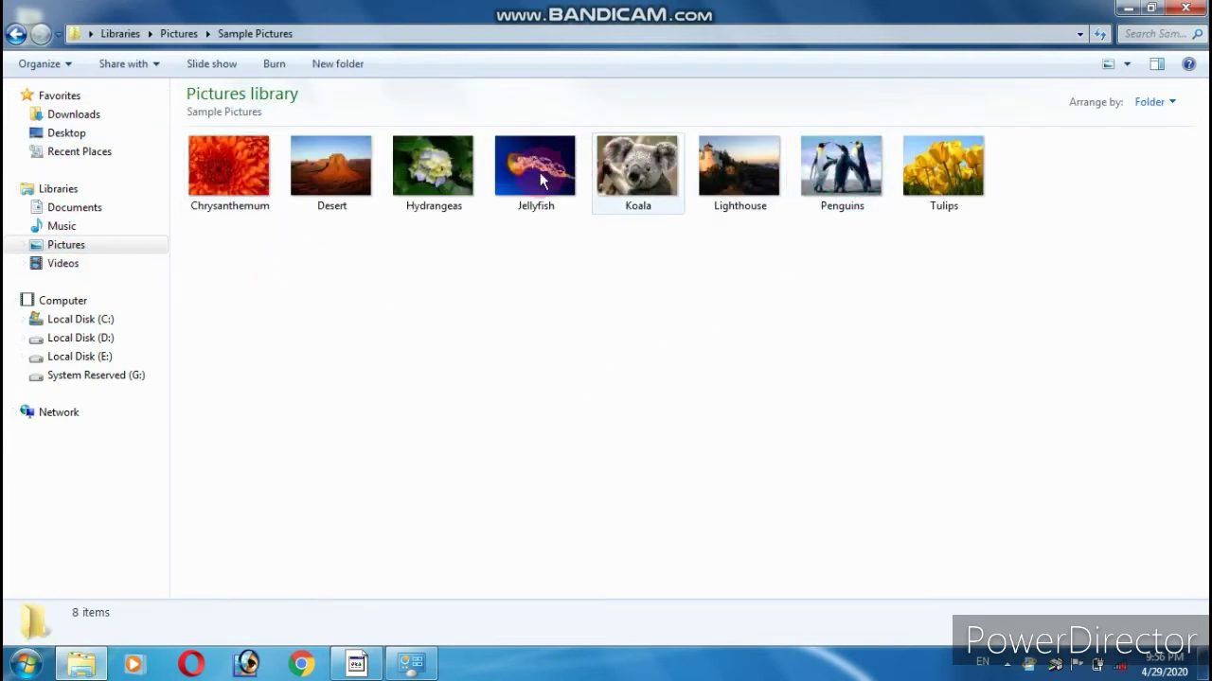
{"action": "left_click", "coordinate": [809, 165]}
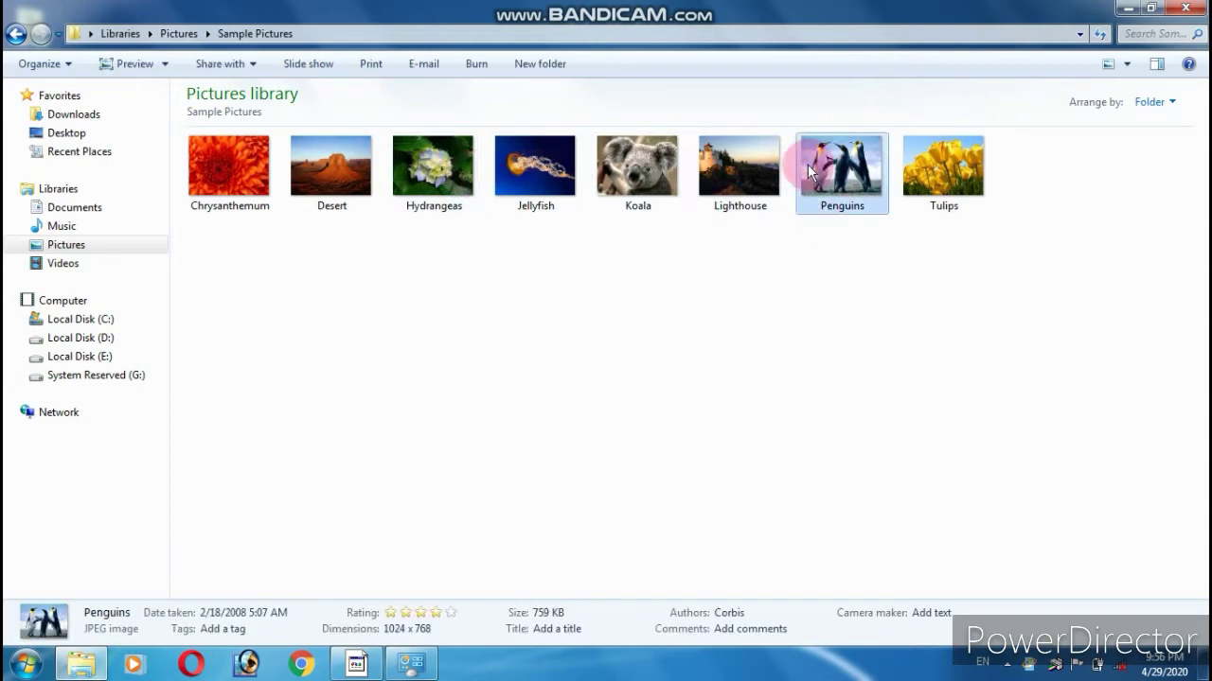
{"action": "right_click", "coordinate": [807, 164]}
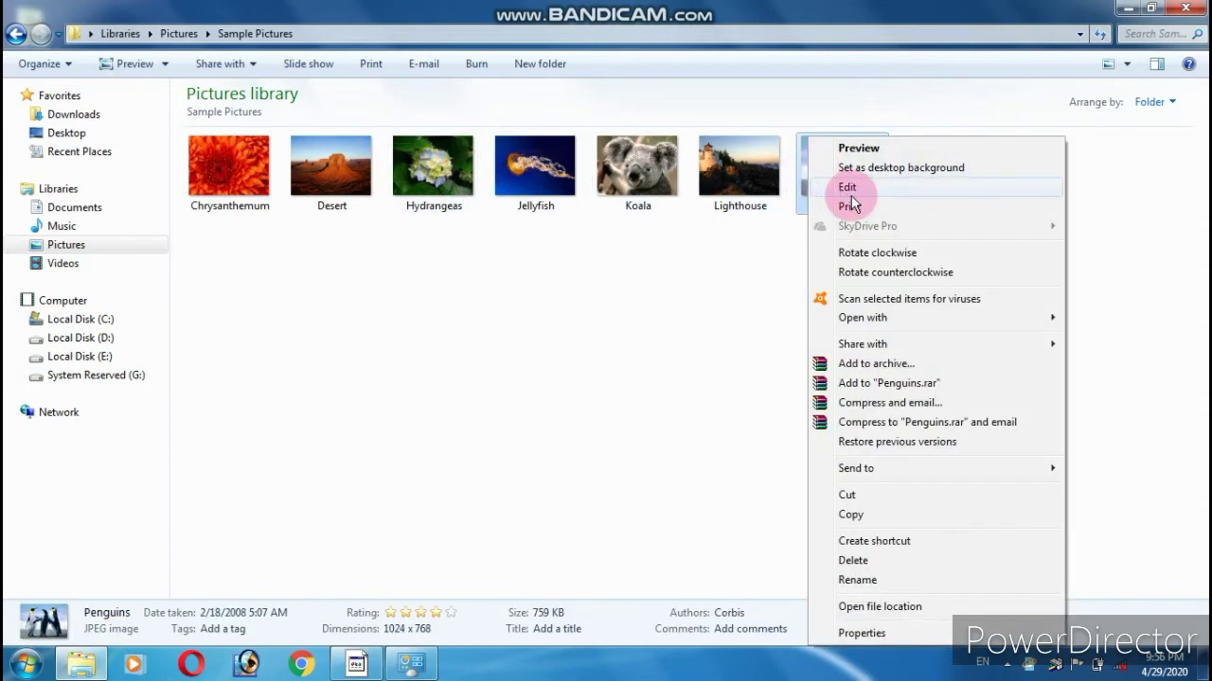
{"action": "left_click", "coordinate": [855, 190]}
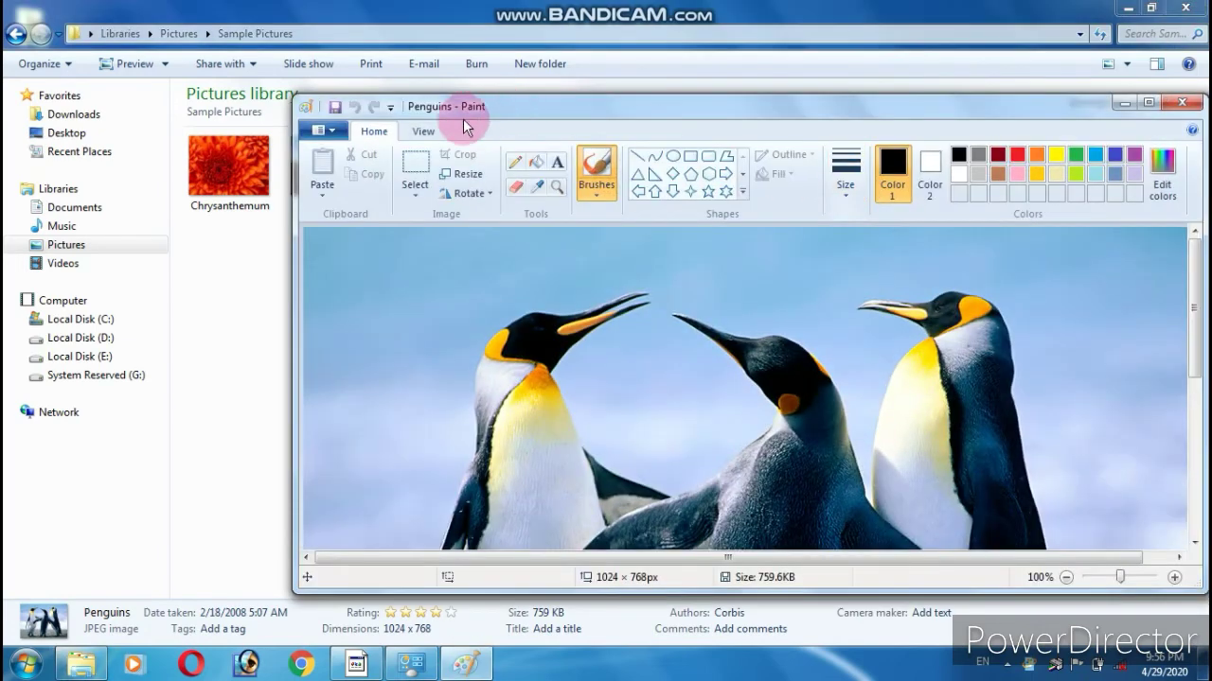
- Save the Penguins picture to the Desktop as a 24-bit Bitmap and minimize the open windows to view the desktop
{"action": "left_click_drag", "start_coordinate": [455, 106], "coordinate": [339, 92]}
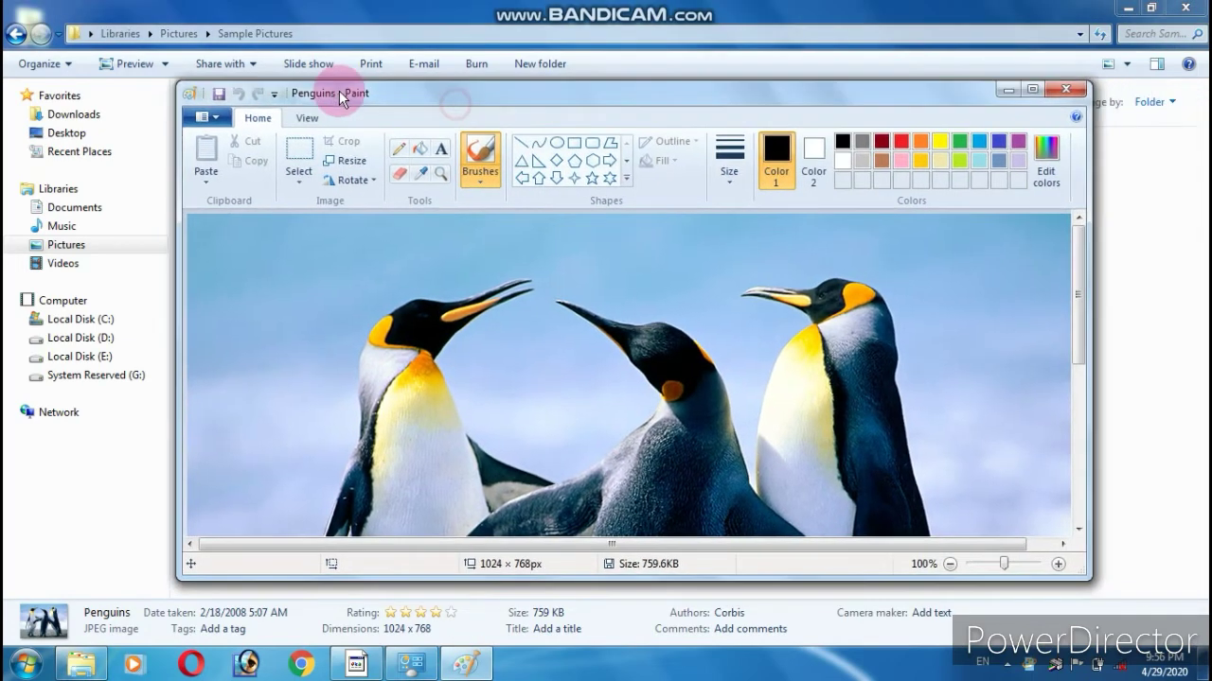
{"action": "left_click", "coordinate": [207, 117]}
{"action": "mouse_move", "coordinate": [251, 261]}
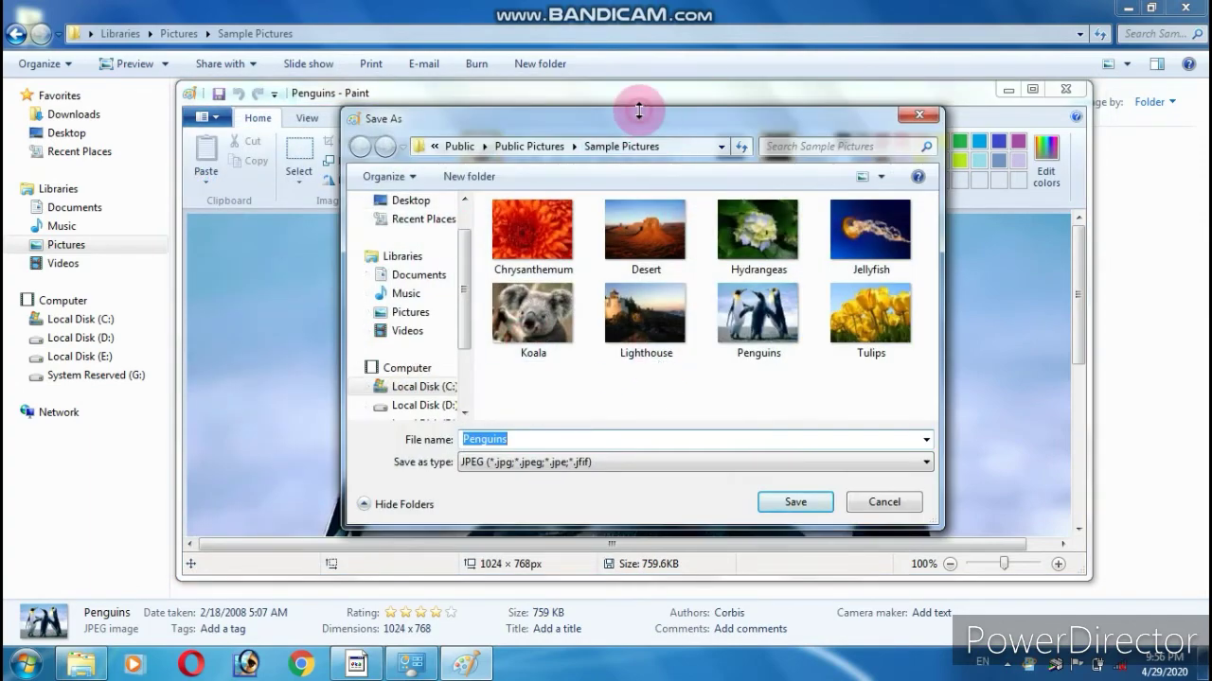
{"action": "left_click_drag", "start_coordinate": [639, 111], "coordinate": [673, 117]}
{"action": "scroll", "coordinate": [454, 244], "scroll_direction": "up", "scroll_amount": 1}
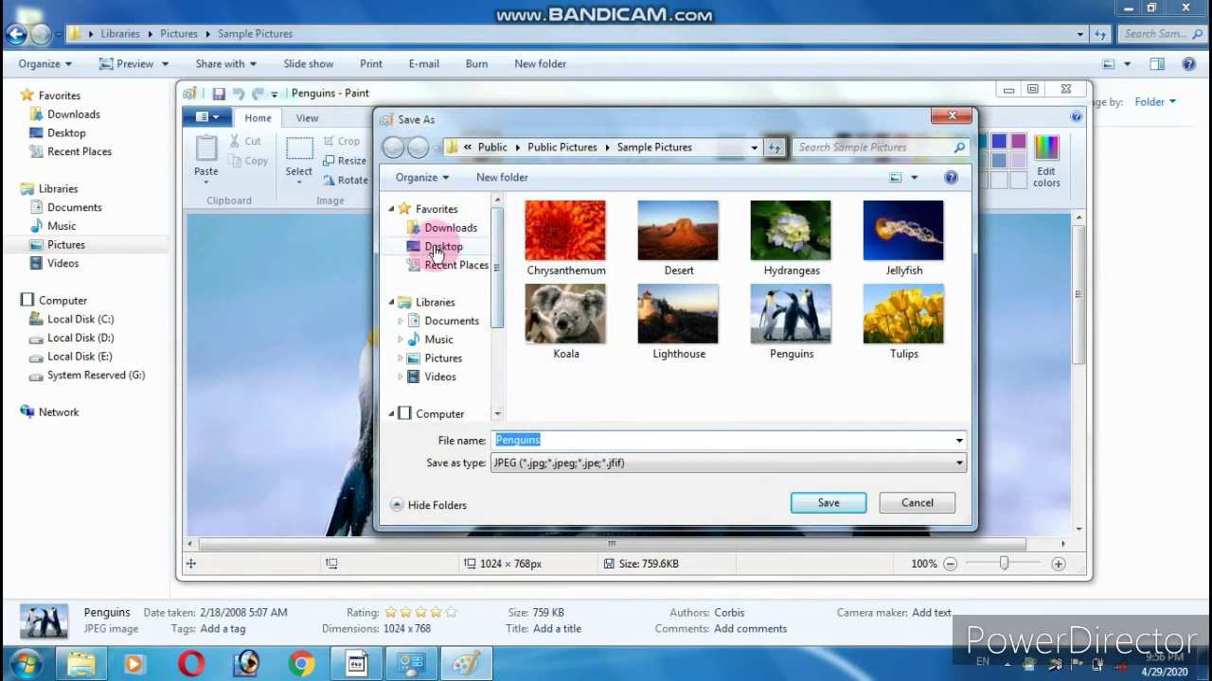
{"action": "left_click", "coordinate": [435, 246]}
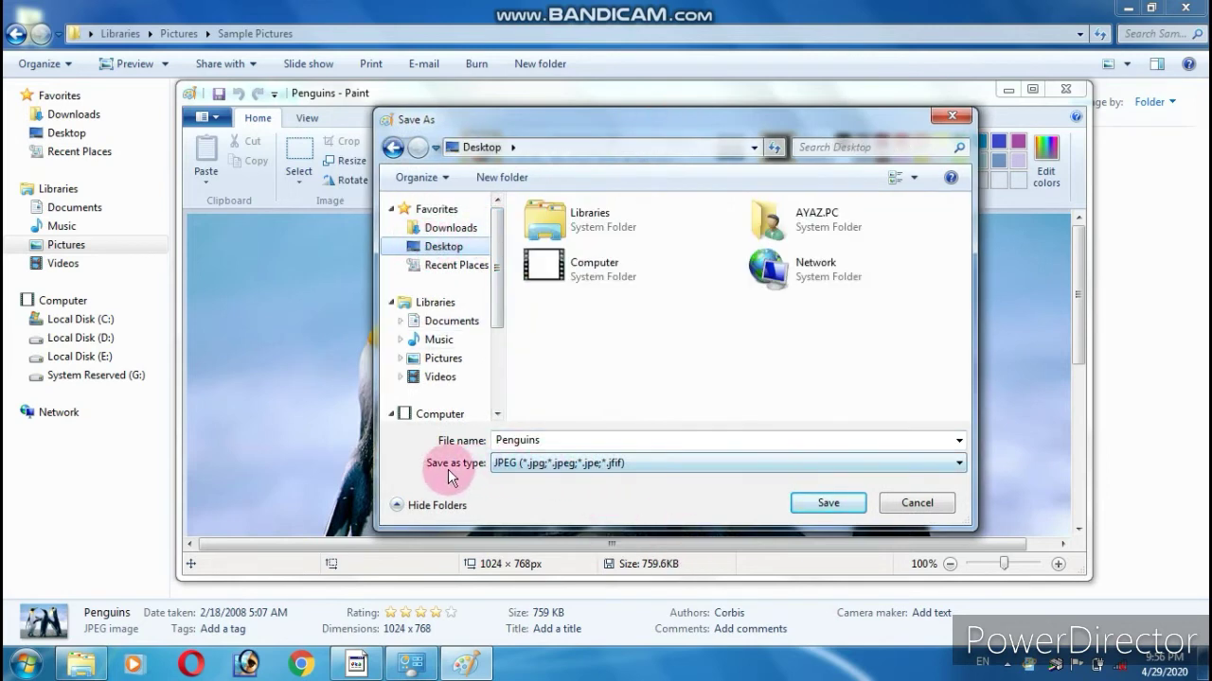
{"action": "left_click", "coordinate": [494, 464]}
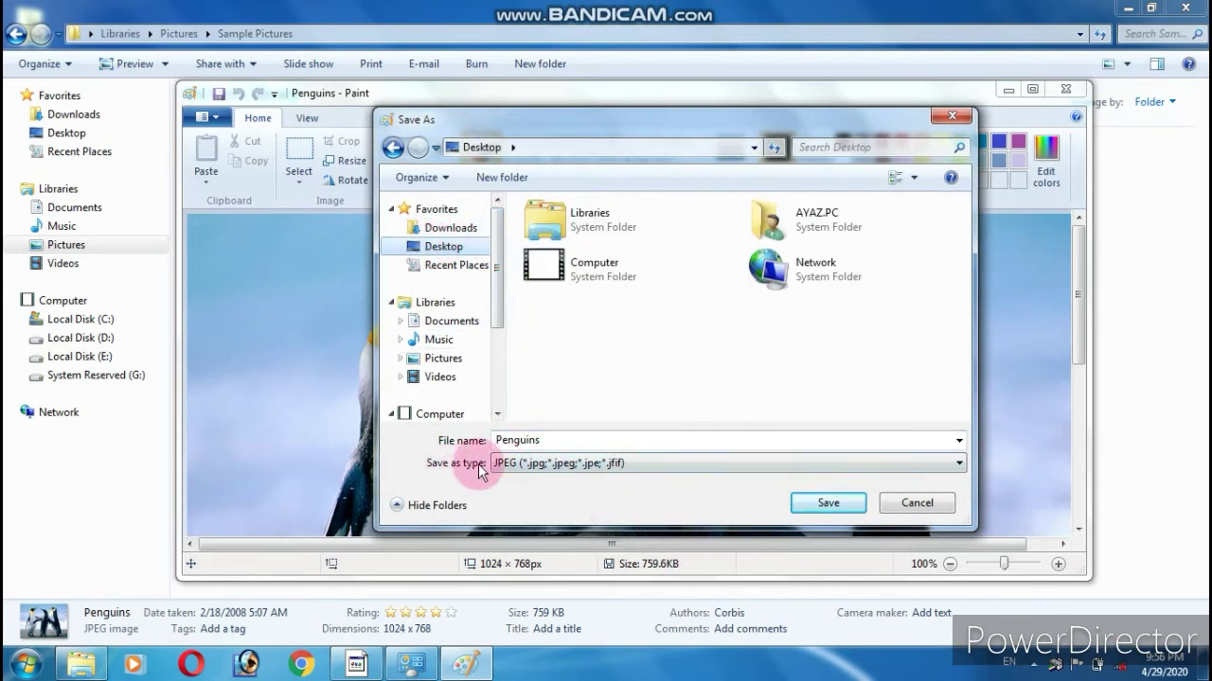
{"action": "left_click", "coordinate": [632, 464]}
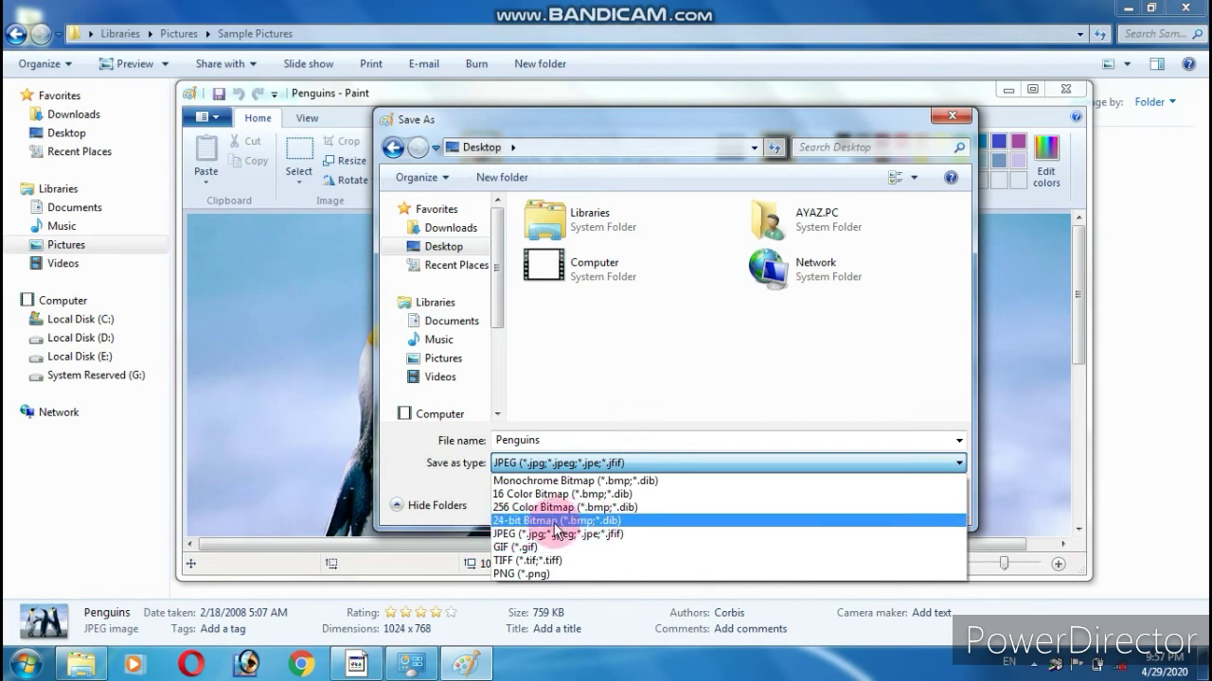
{"action": "left_click", "coordinate": [503, 524]}
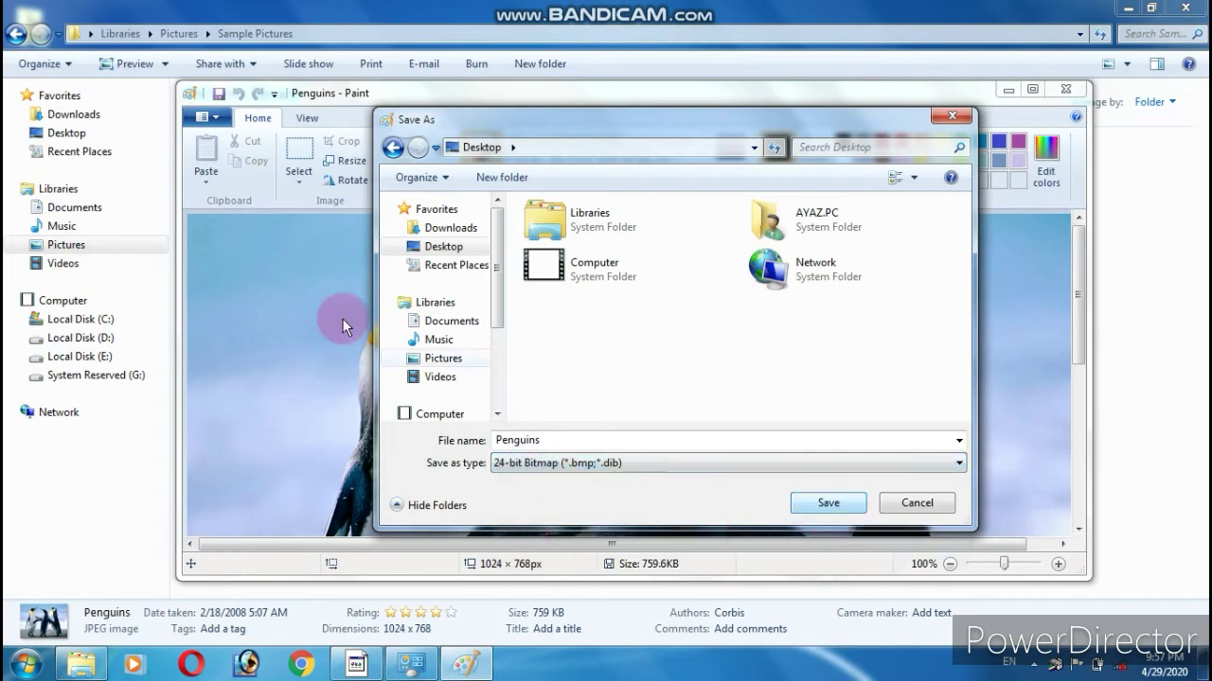
{"action": "left_click", "coordinate": [829, 497]}
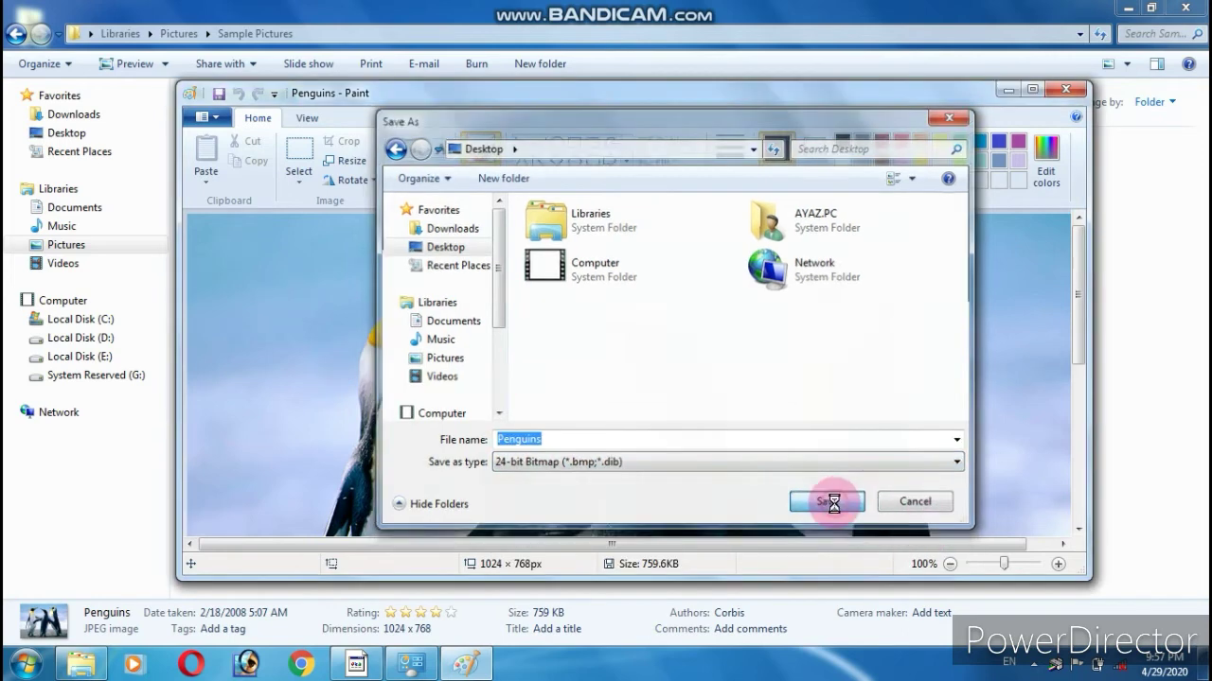
{"action": "left_click", "coordinate": [1008, 89]}
{"action": "left_click", "coordinate": [1126, 8]}
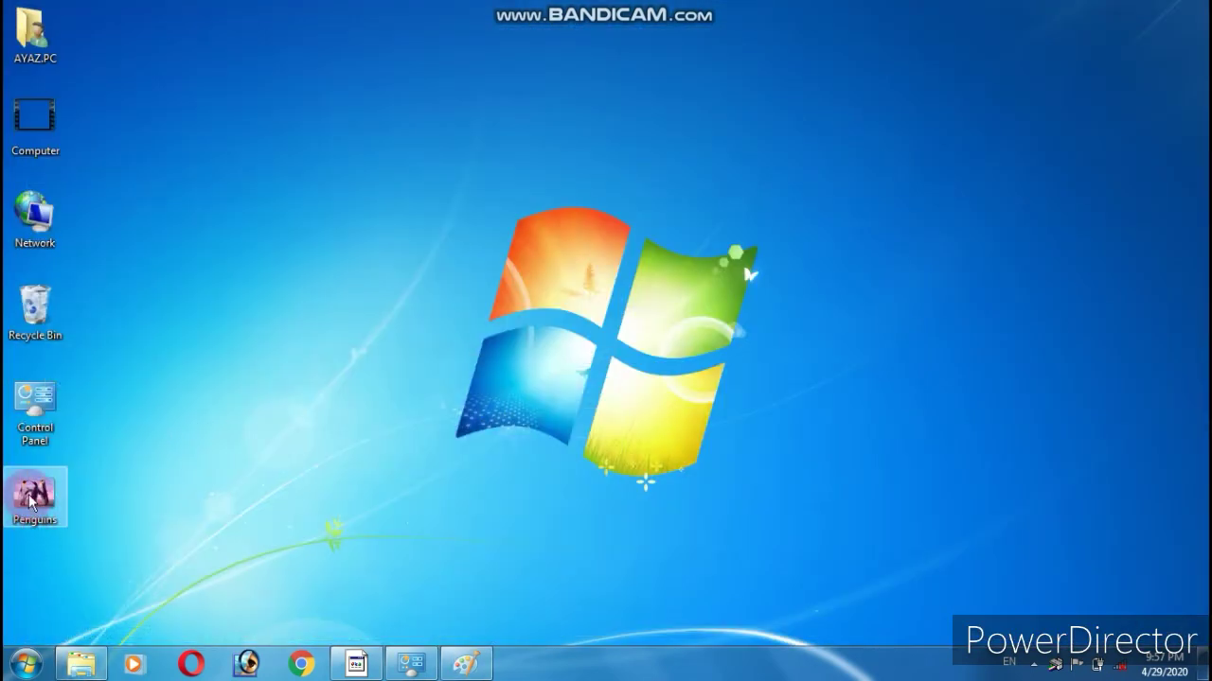
- Reopen the desktop icon settings from Personalization and start browsing for a custom icon file for the Computer icon
{"action": "left_click", "coordinate": [413, 666]}
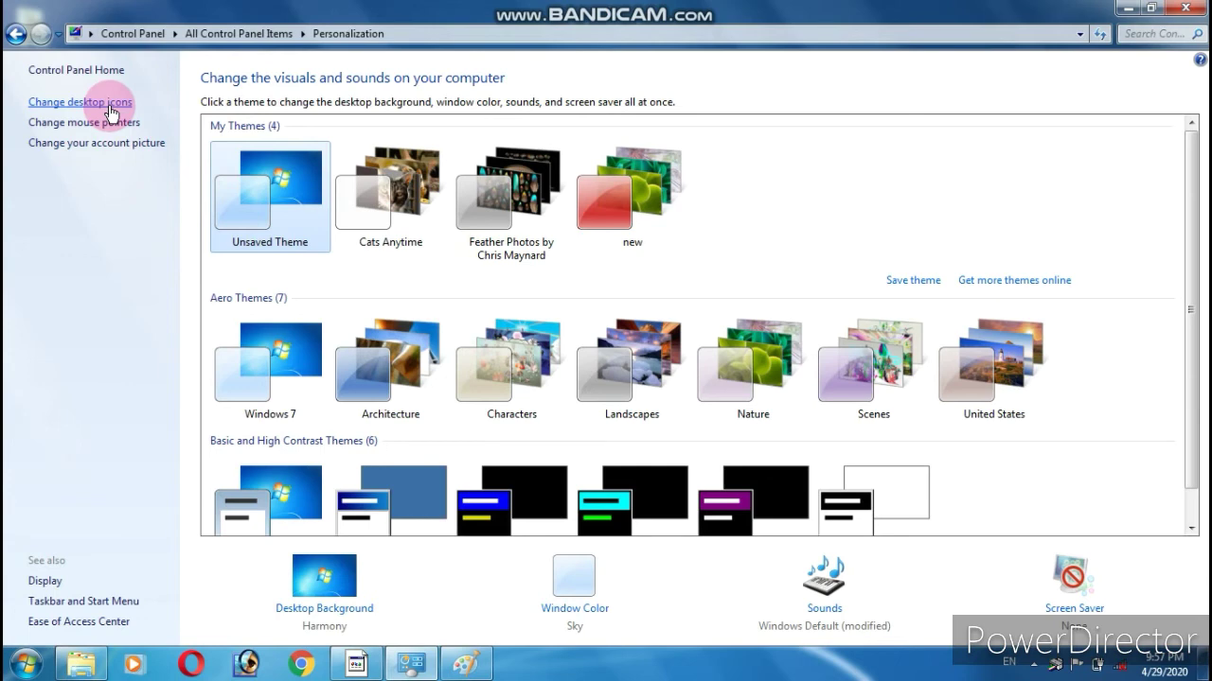
{"action": "left_click", "coordinate": [111, 112]}
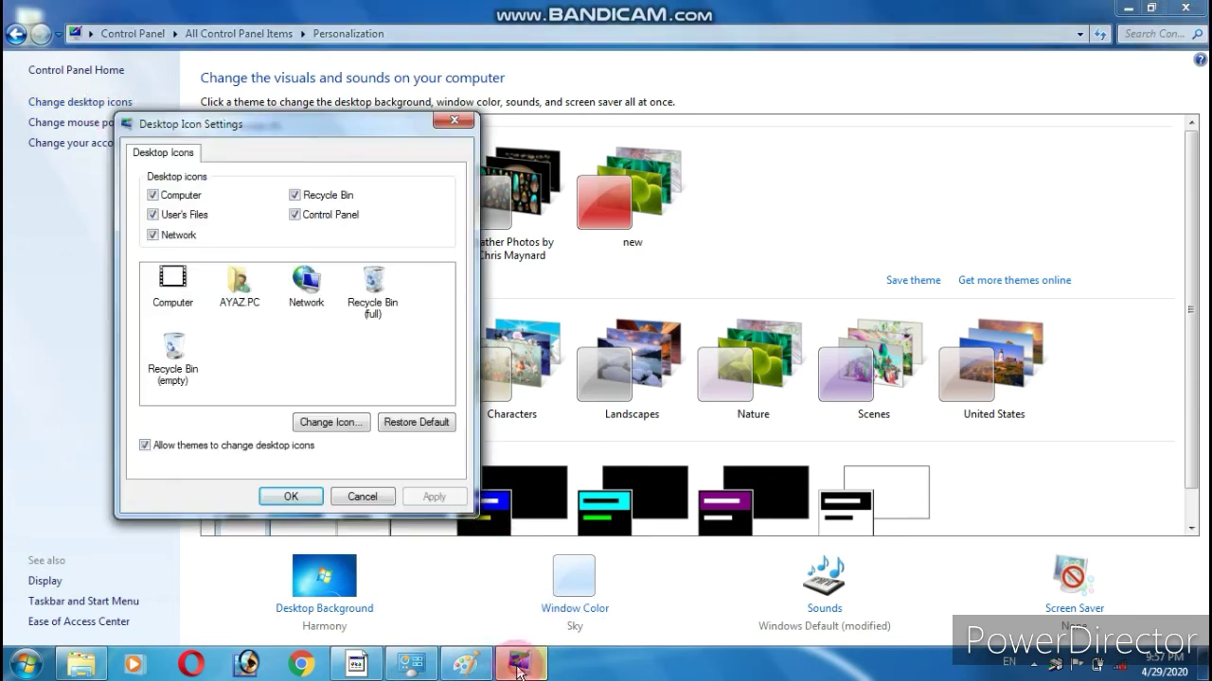
{"action": "left_click", "coordinate": [163, 280]}
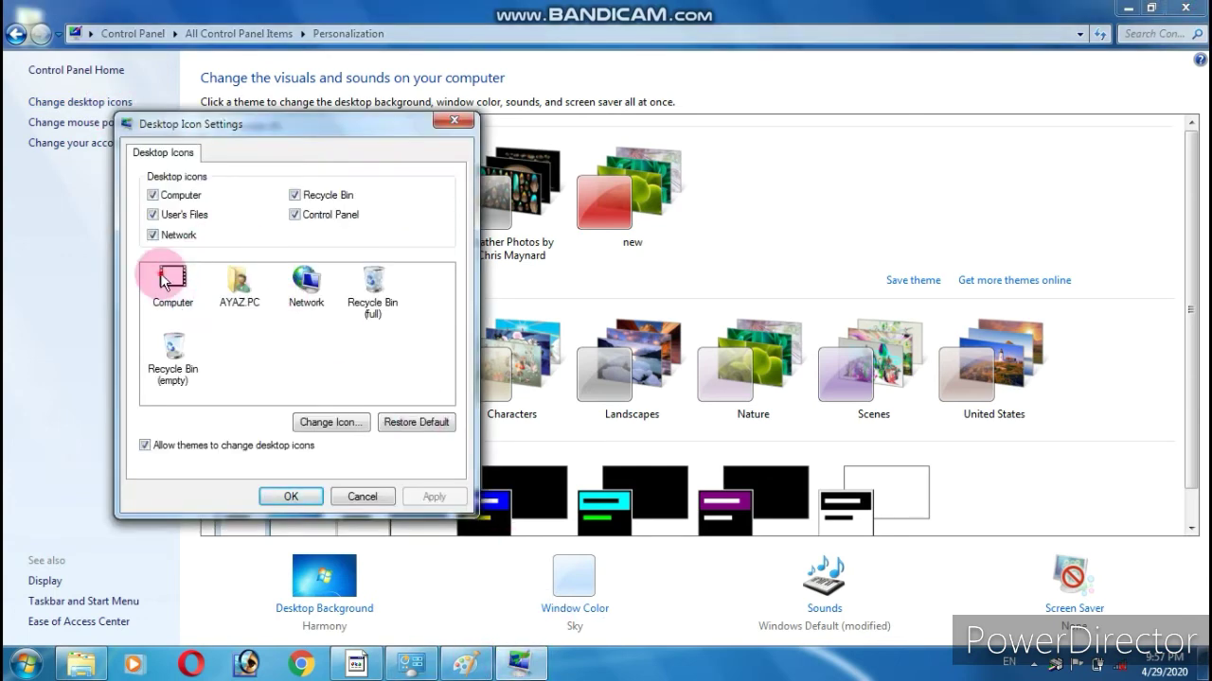
{"action": "left_click", "coordinate": [318, 426]}
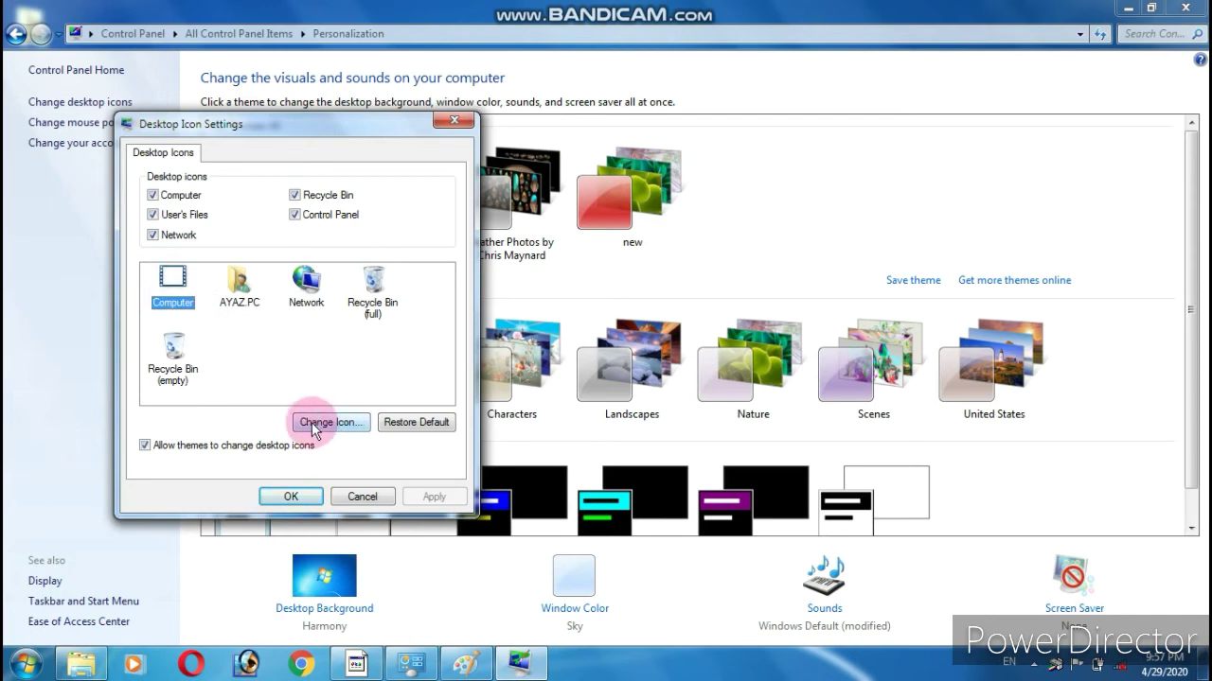
{"action": "left_click_drag", "start_coordinate": [358, 212], "coordinate": [413, 214]}
{"action": "left_click", "coordinate": [447, 265]}
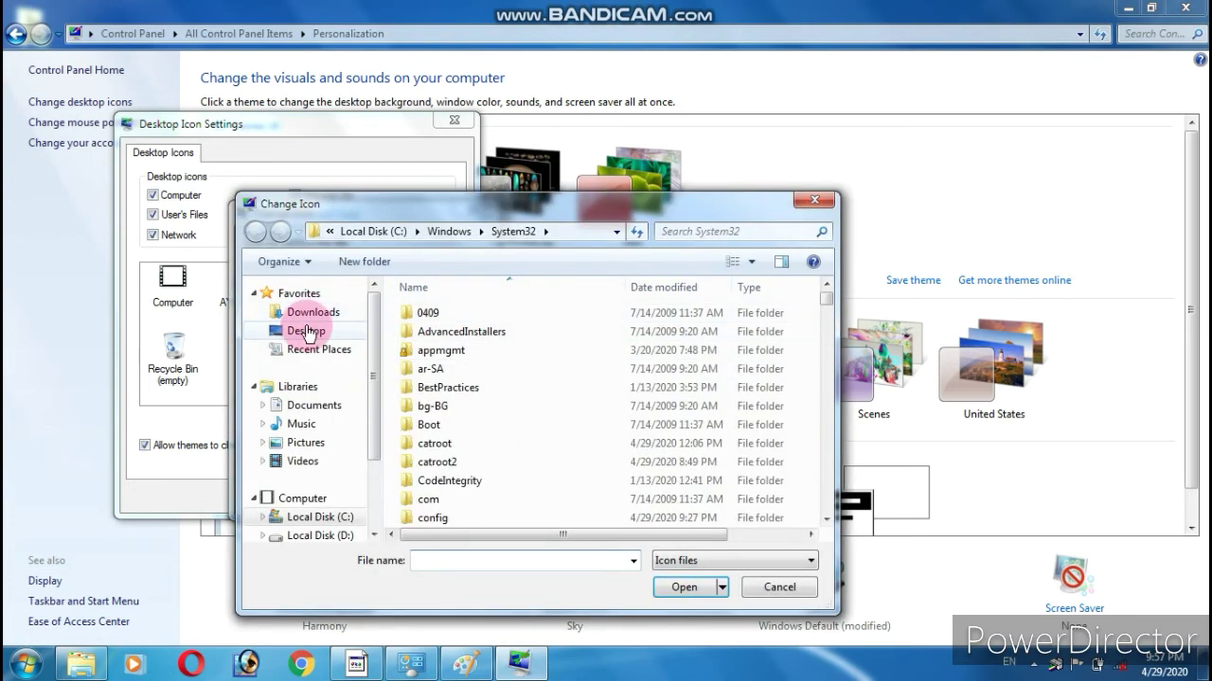
- Show all file types in the Desktop folder and choose the Penguins bitmap as the Computer icon
{"action": "left_click", "coordinate": [303, 333]}
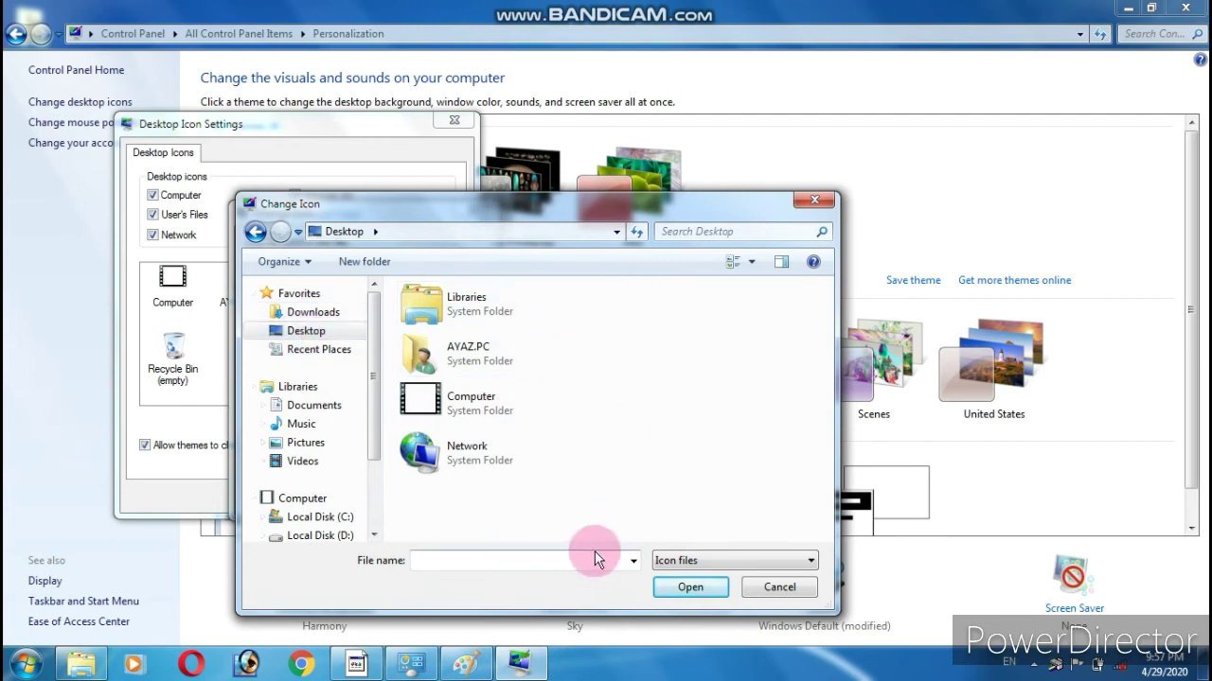
{"action": "left_click", "coordinate": [809, 566]}
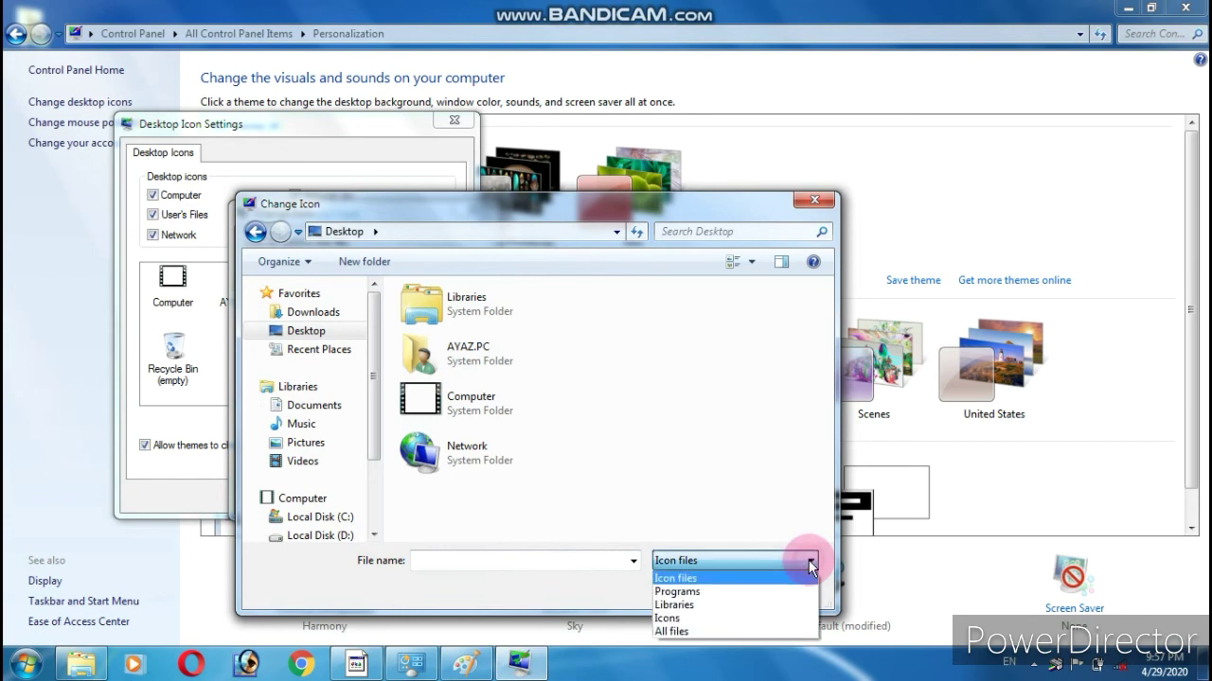
{"action": "left_click", "coordinate": [698, 631]}
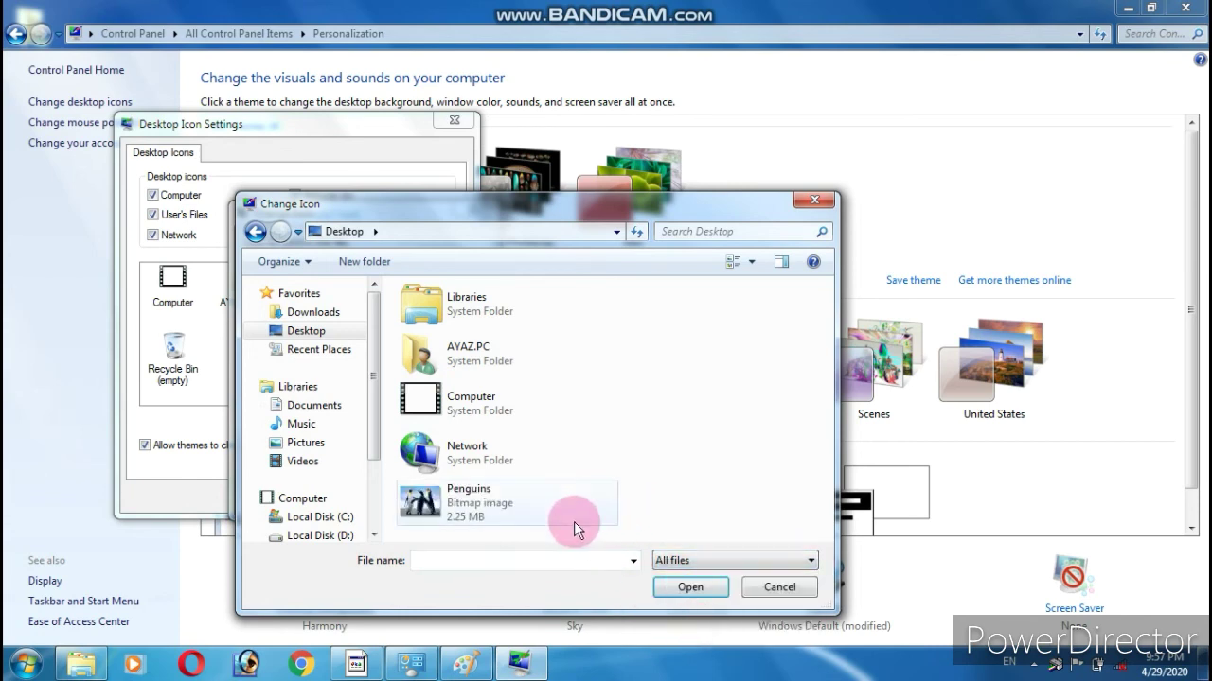
{"action": "left_click", "coordinate": [450, 506]}
{"action": "left_click", "coordinate": [703, 587]}
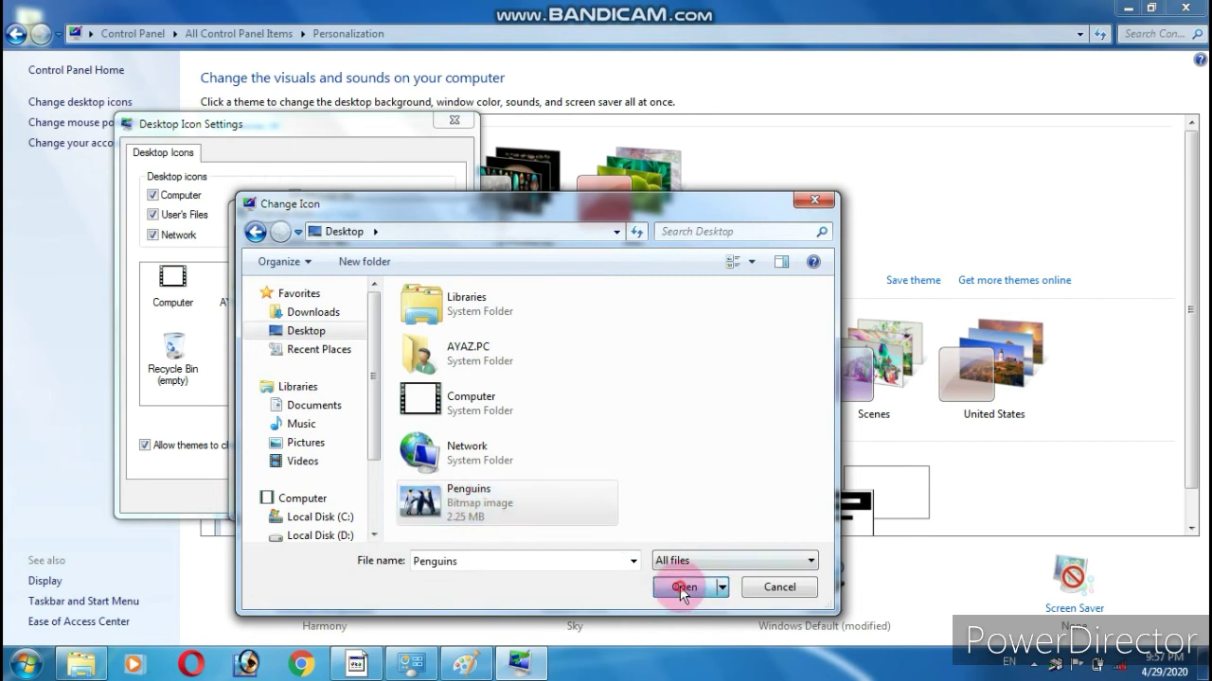
{"action": "left_click", "coordinate": [376, 495]}
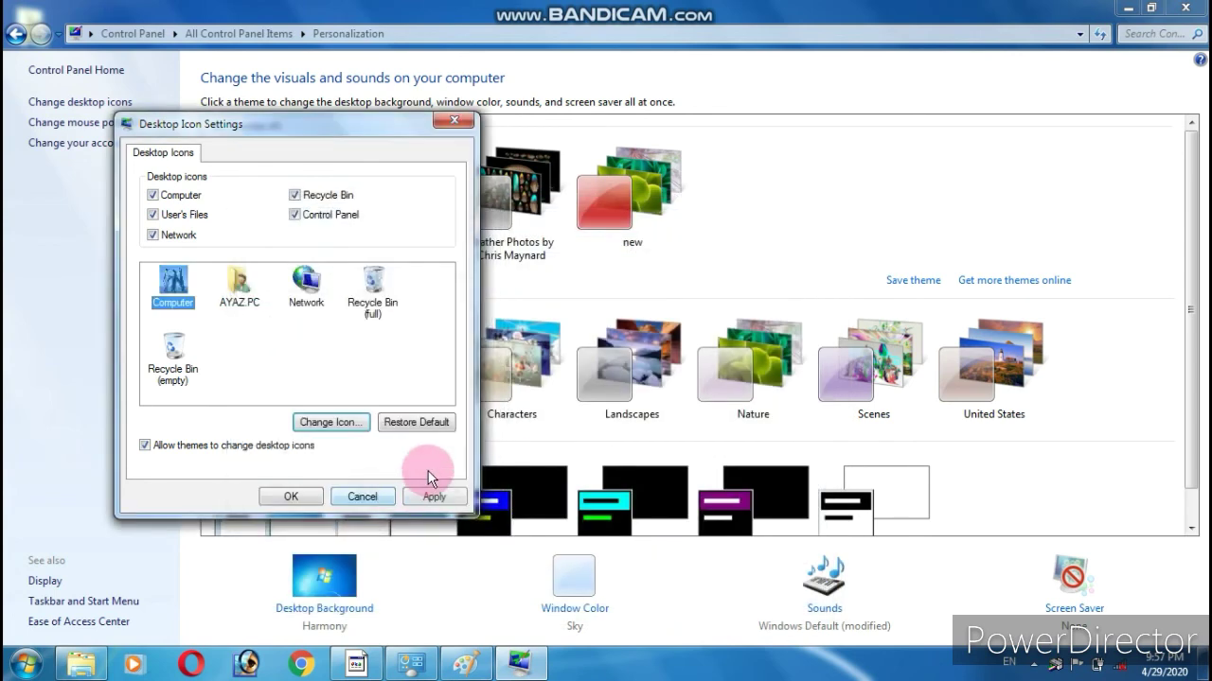
- Apply the penguin icon for Computer, close the settings and check the icon on the desktop
{"action": "left_click", "coordinate": [431, 500]}
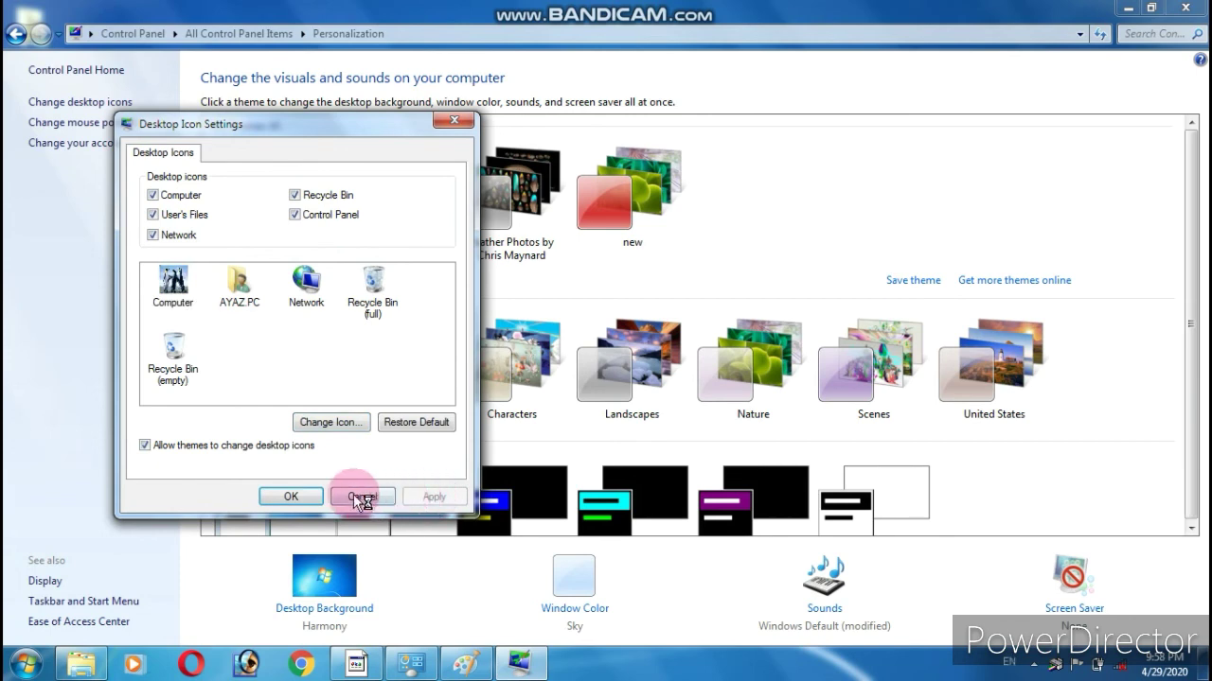
{"action": "left_click", "coordinate": [287, 495]}
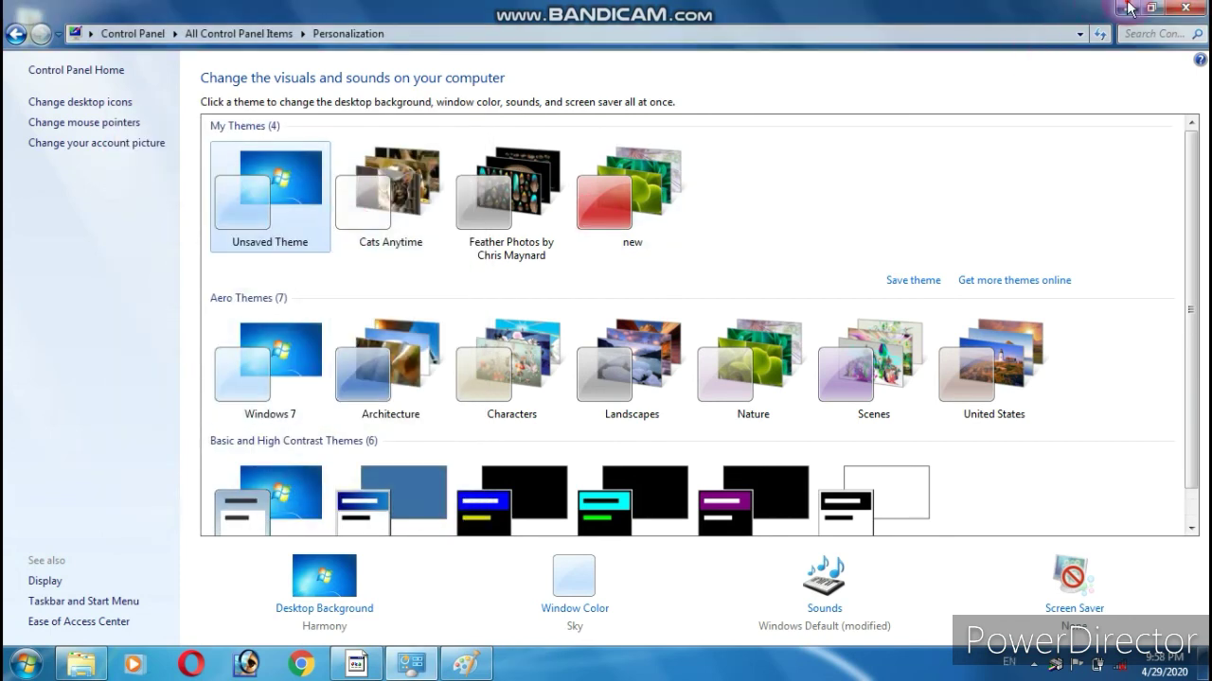
{"action": "left_click", "coordinate": [1124, 8]}
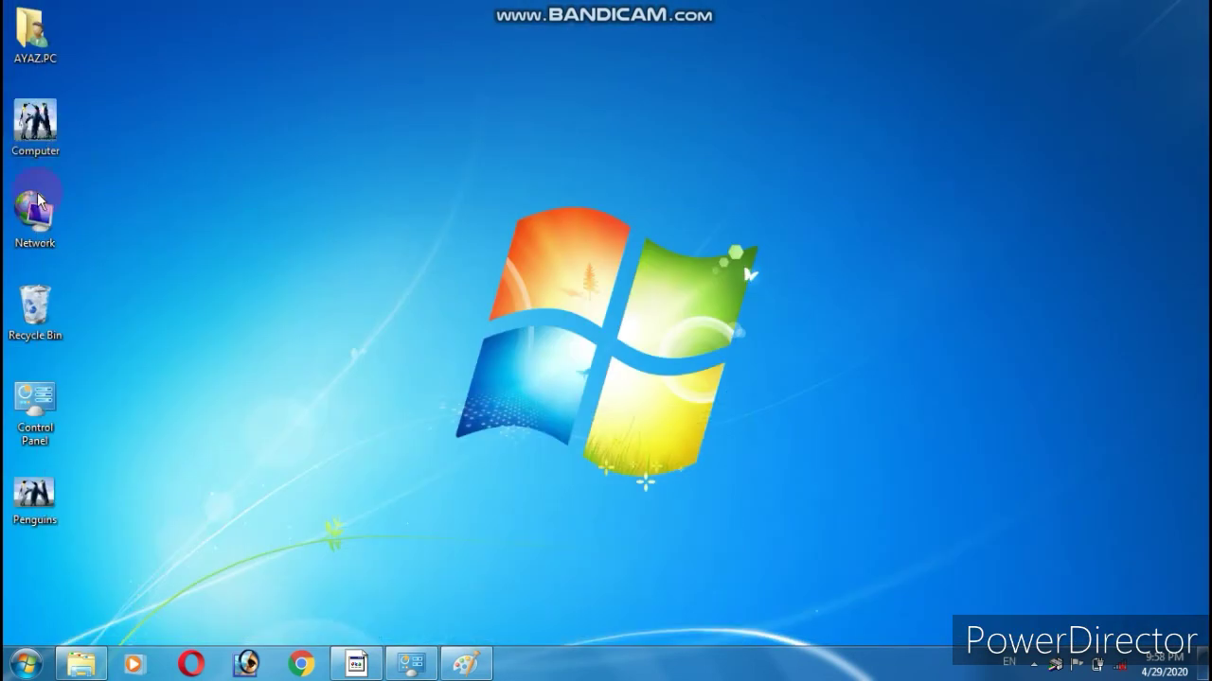
{"action": "left_click", "coordinate": [42, 163]}
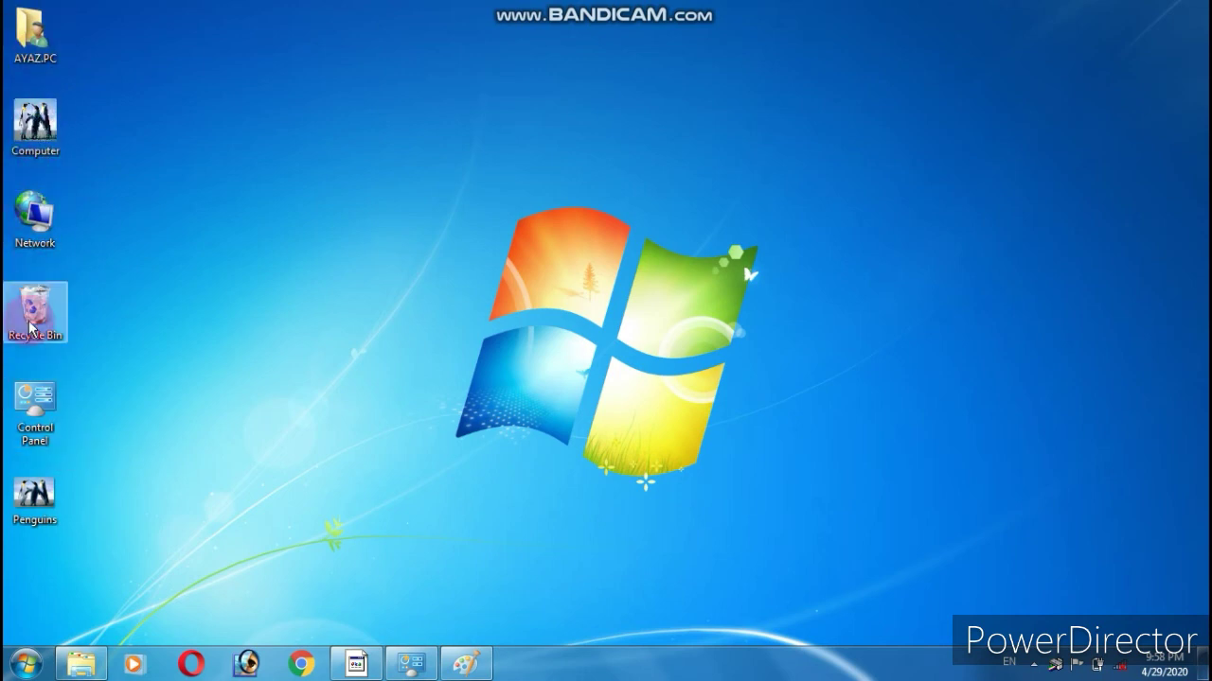
- Review the desktop icon settings from Personalization and close them without making changes
{"action": "left_click", "coordinate": [410, 662]}
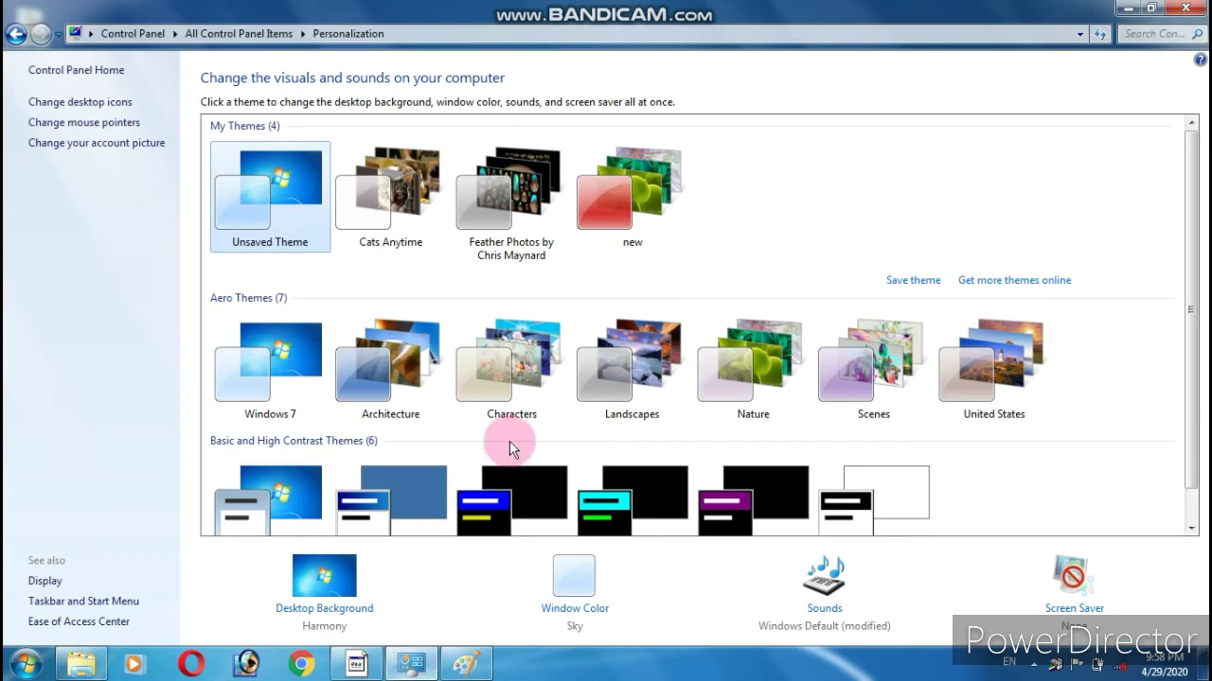
{"action": "left_click", "coordinate": [74, 102]}
{"action": "left_click_drag", "start_coordinate": [315, 164], "coordinate": [373, 178]}
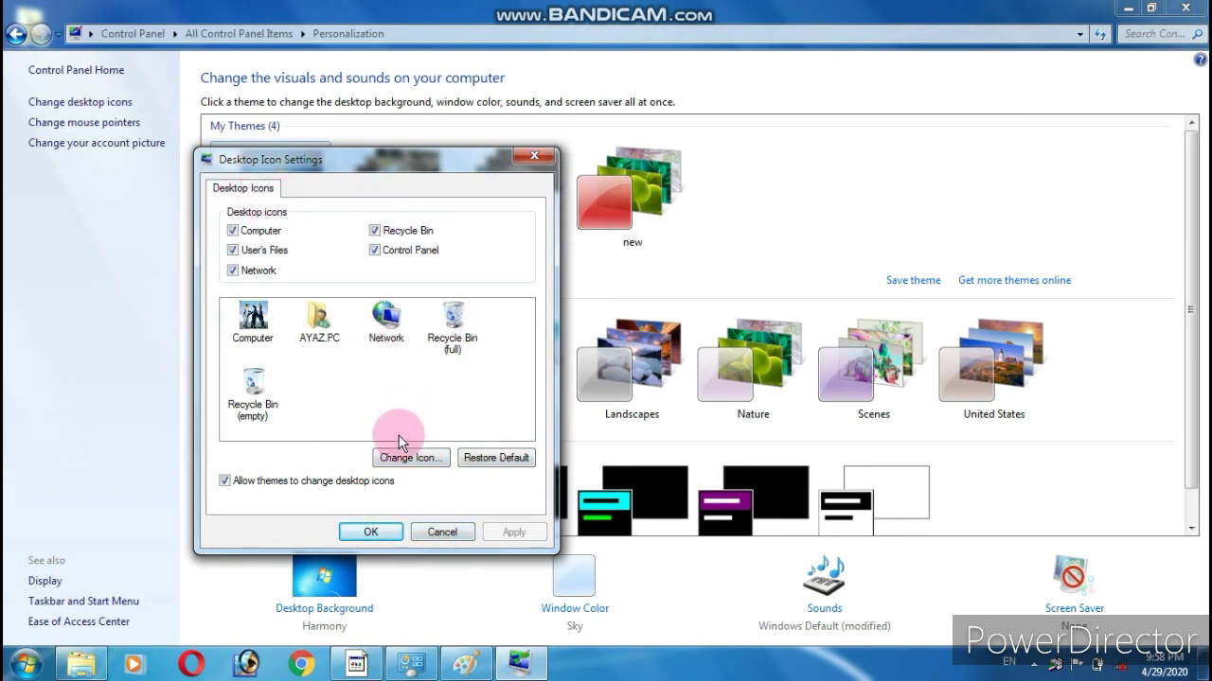
{"action": "left_click", "coordinate": [438, 535]}
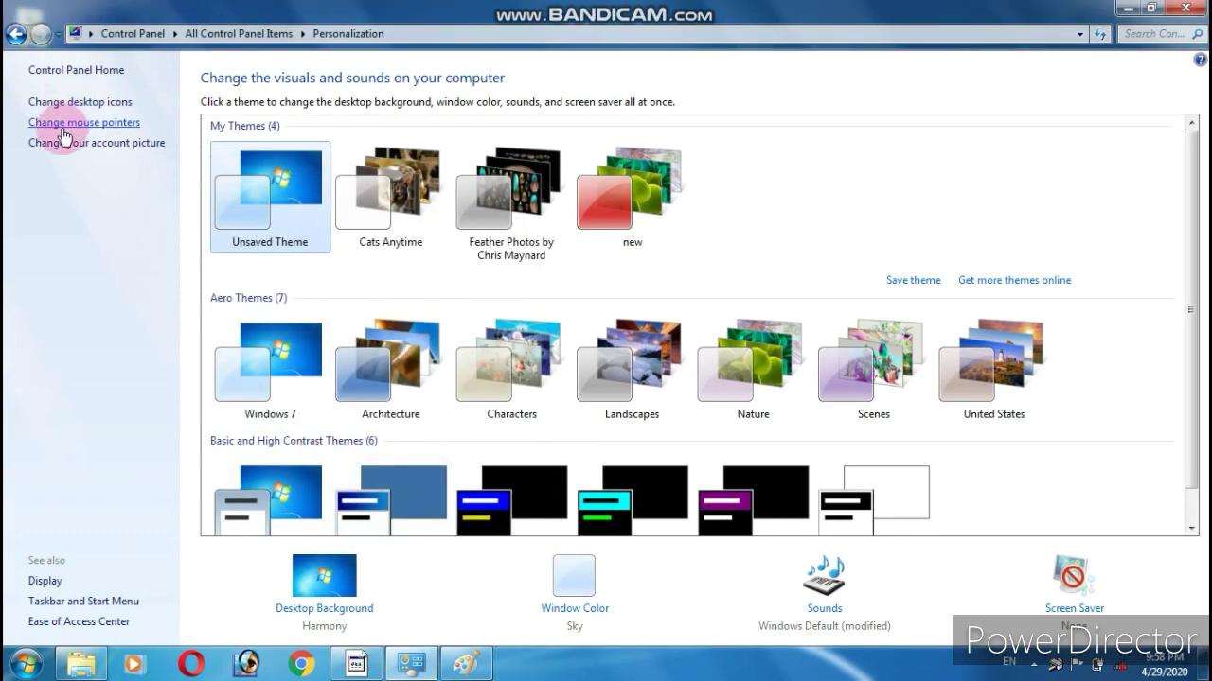